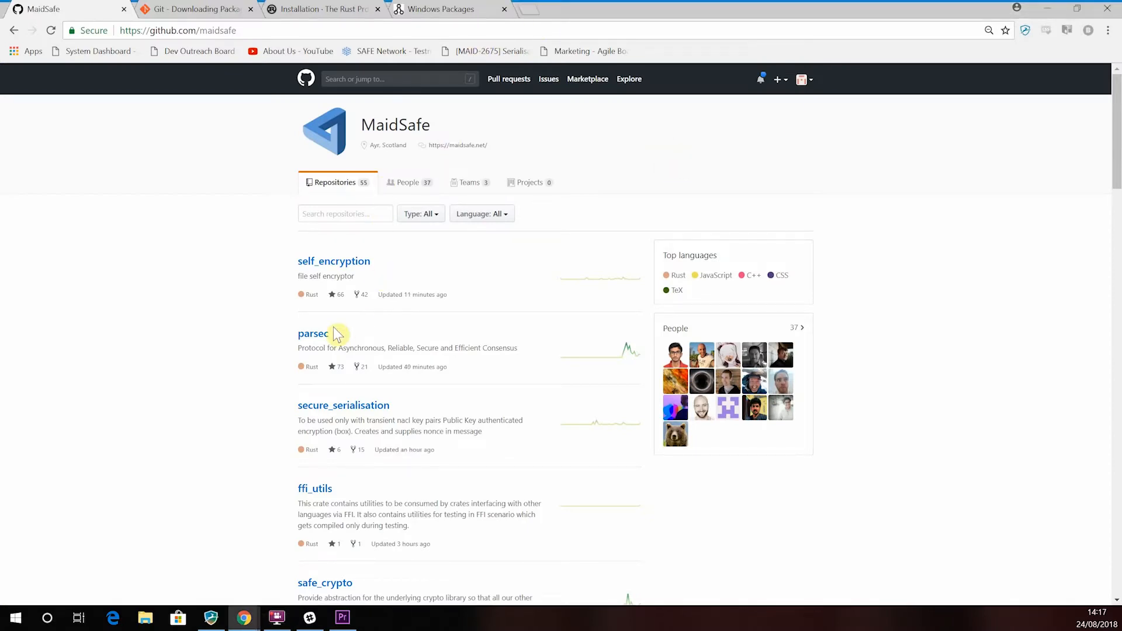
# Open the parsec repository from the MaidSafe organization's repository list.
pyautogui.click(317, 339)
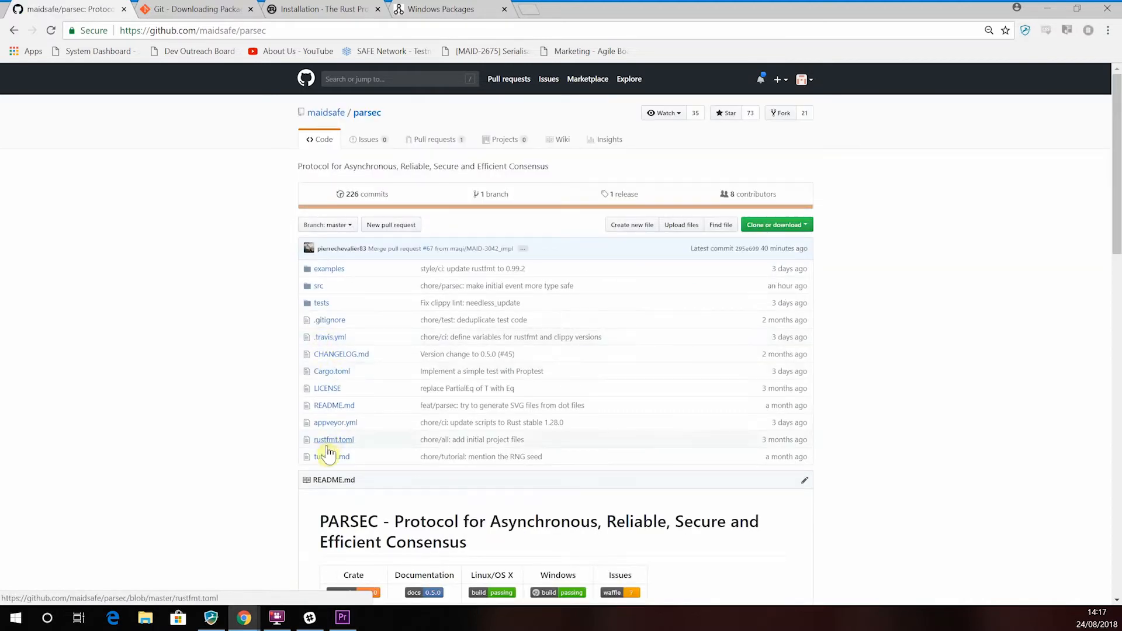
# Open tutorial.md to read its Prerequisites and the cargo test dump-graphs command.
pyautogui.click(332, 459)
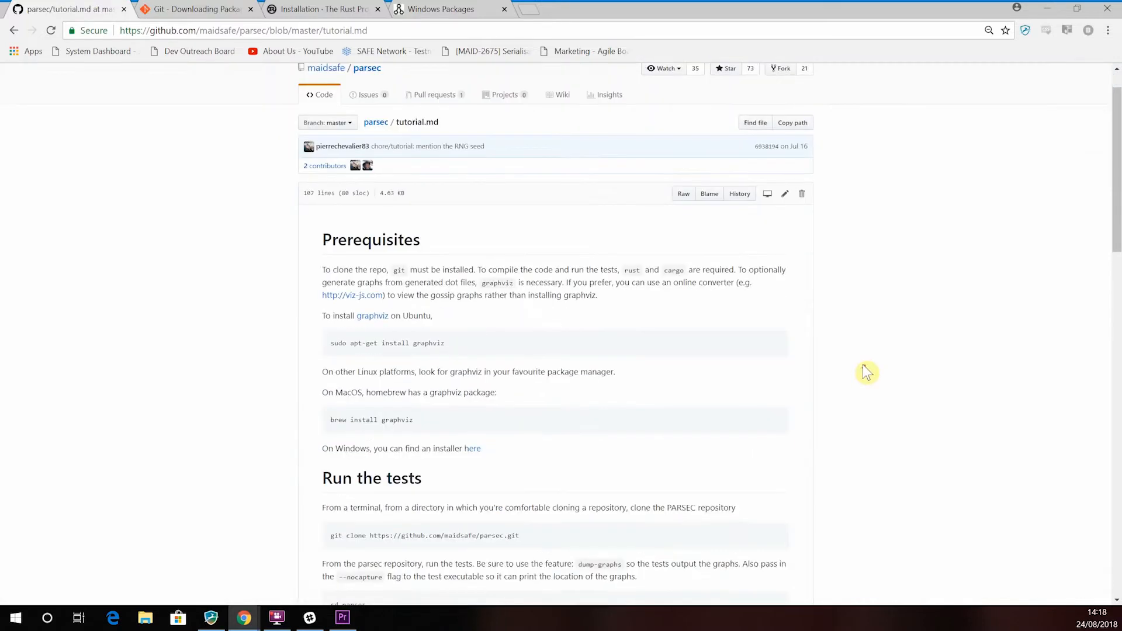
pyautogui.scroll(-1, 862, 374)
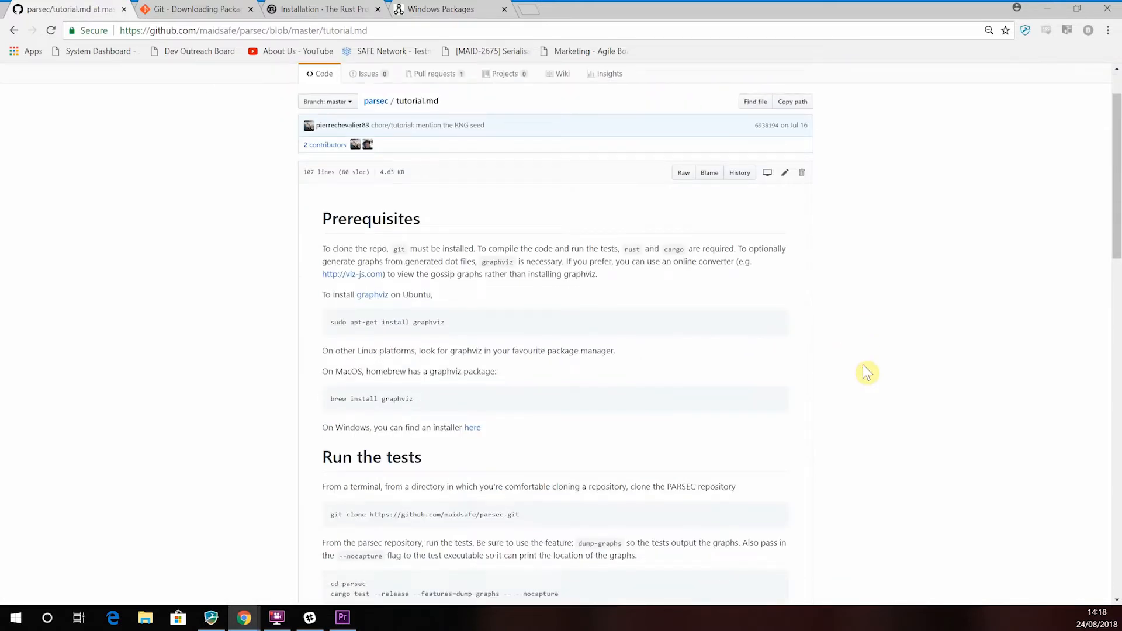
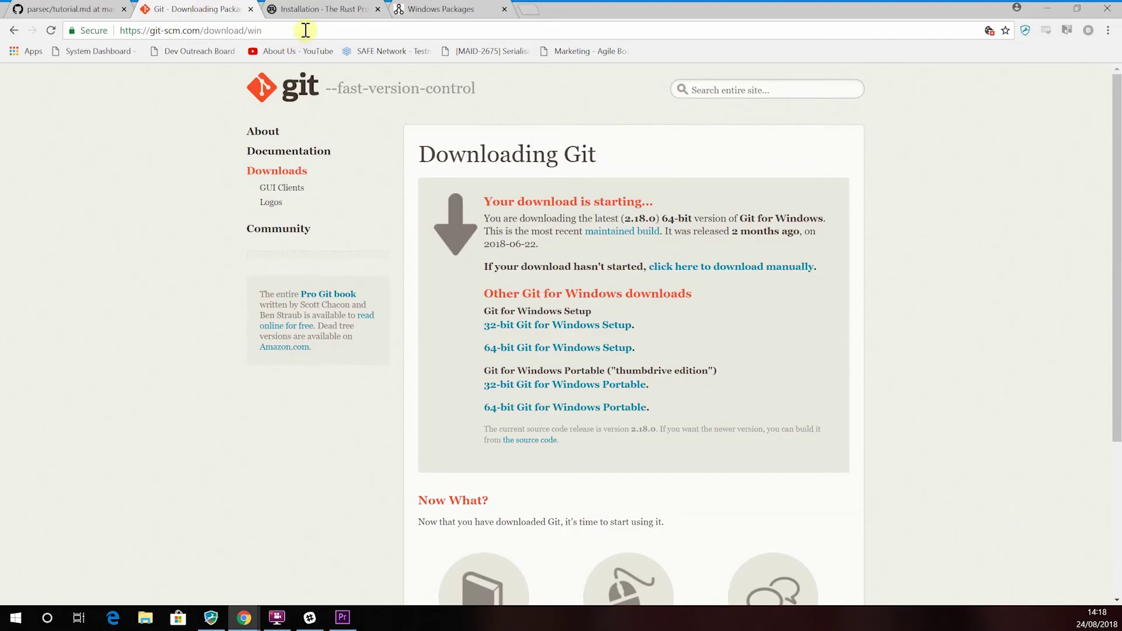
# Select the Git for Windows download page's web address in the address bar.
pyautogui.moveTo(303, 30); pyautogui.dragTo(114, 31)
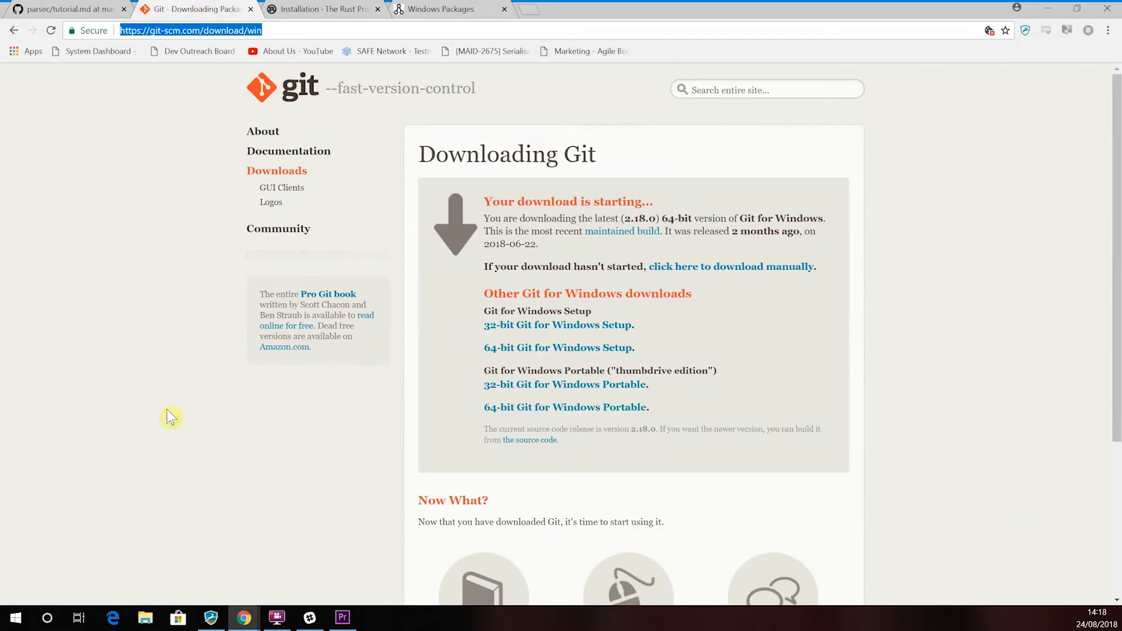
# Download the 64-bit Git for Windows setup, then the rustup-init installer from the Rust page.
pyautogui.click(591, 356)
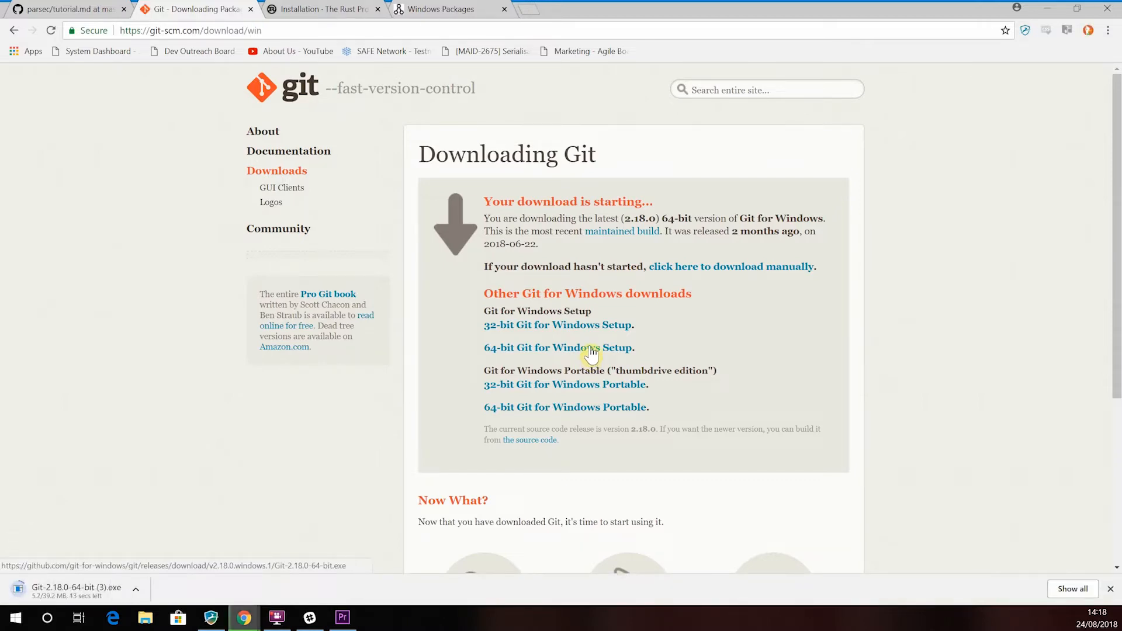
pyautogui.click(315, 11)
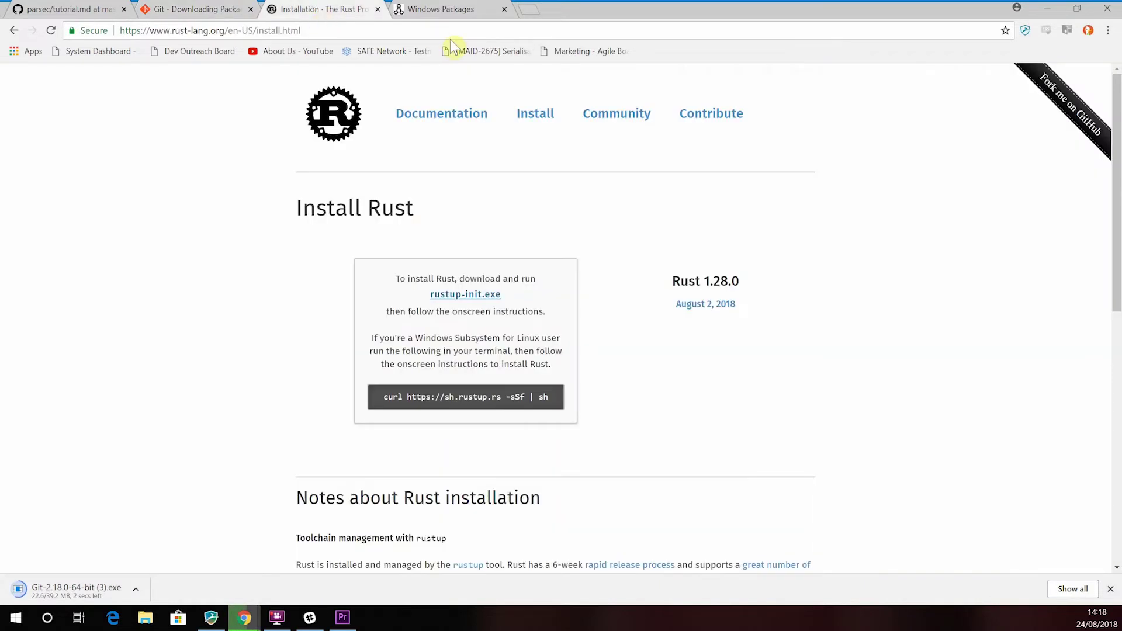
pyautogui.click(59, 31)
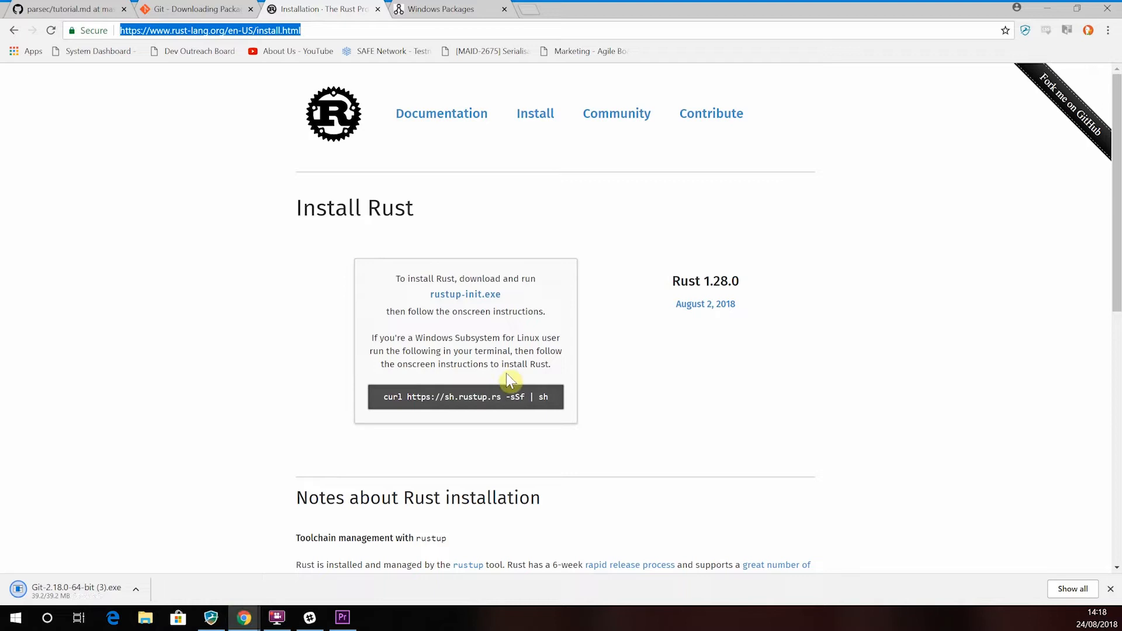
pyautogui.click(494, 300)
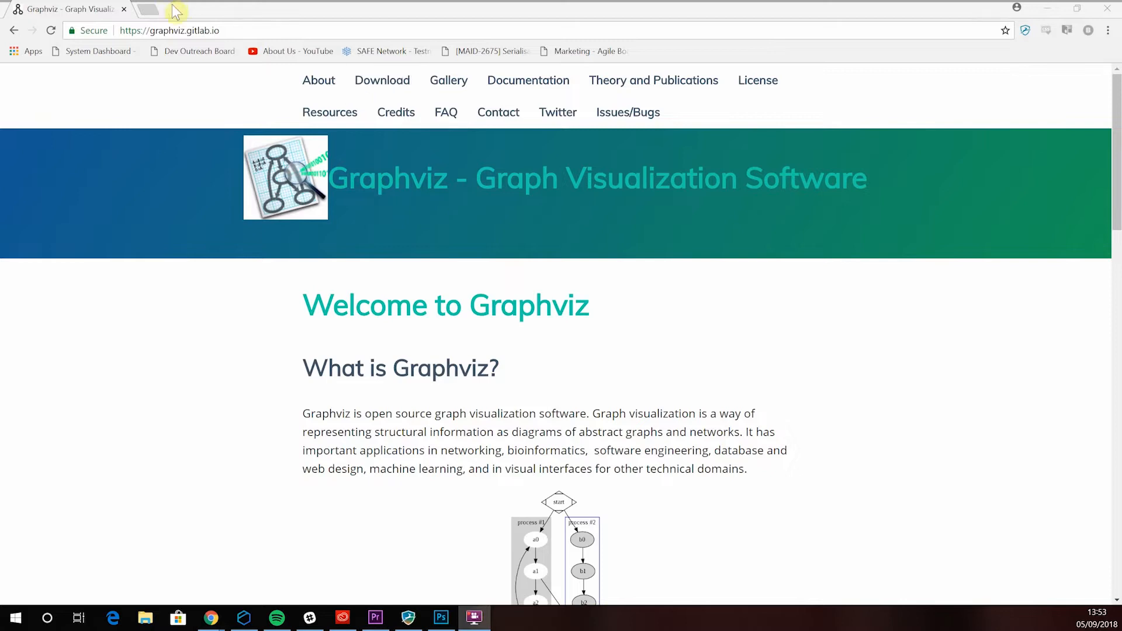
# From the Graphviz Download page, go past the Linux and Mac headings to the stable 2.38 Windows packages.
pyautogui.click(155, 30)
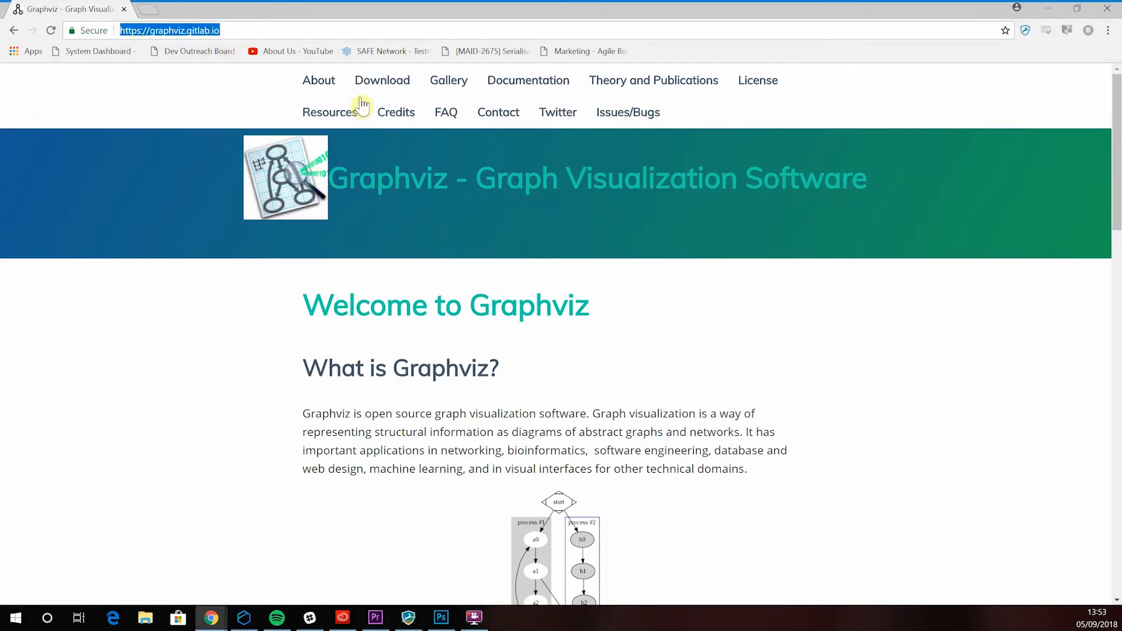
pyautogui.click(377, 84)
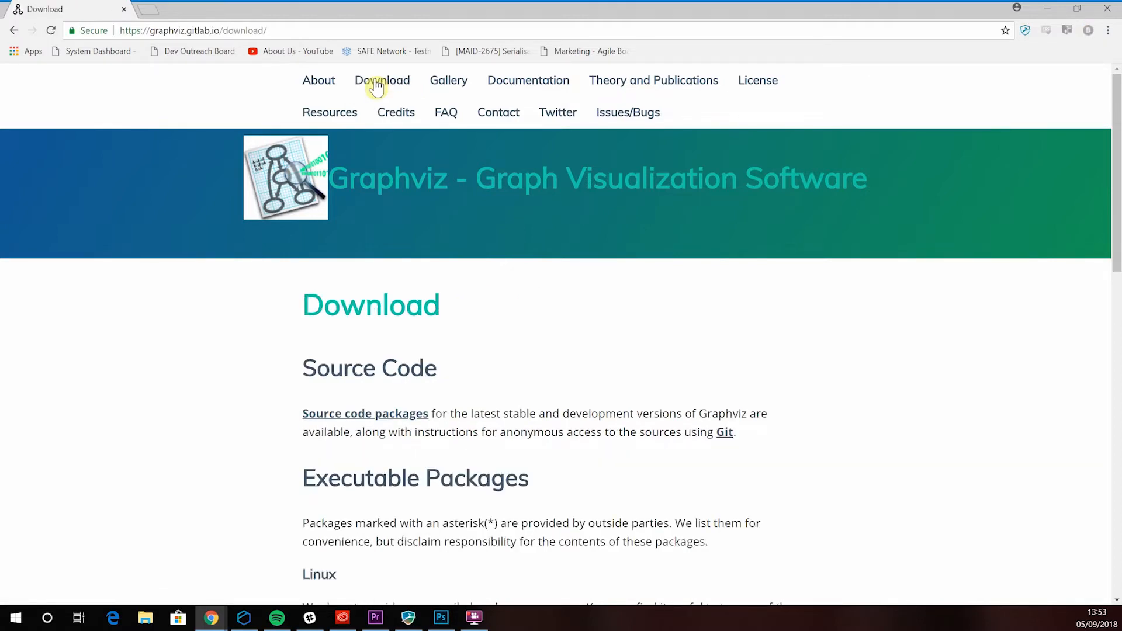
pyautogui.scroll(-1, 759, 304)
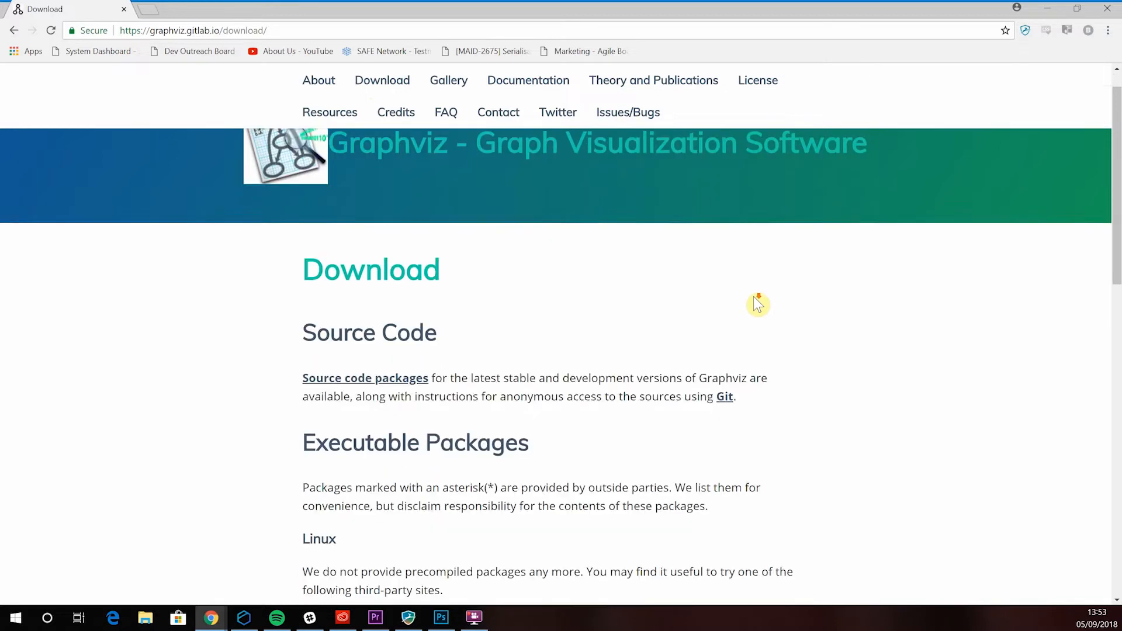
pyautogui.scroll(-2, 758, 304)
pyautogui.scroll(-1, 684, 280)
pyautogui.scroll(-1, 685, 279)
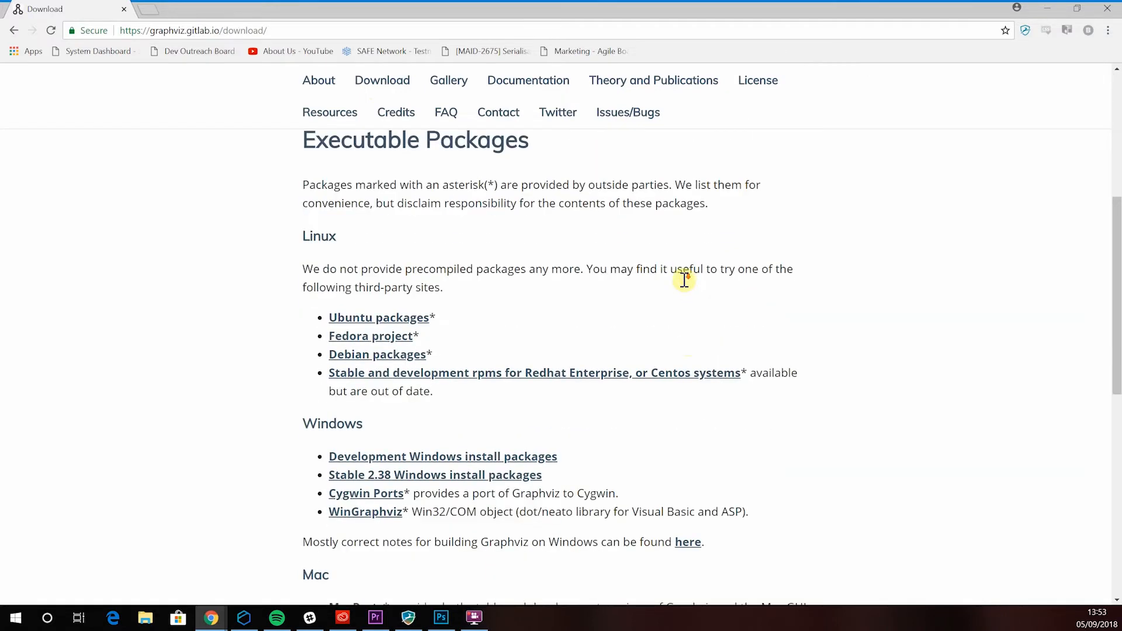
pyautogui.scroll(-1, 684, 279)
pyautogui.scroll(-1, 686, 286)
pyautogui.scroll(1, 687, 284)
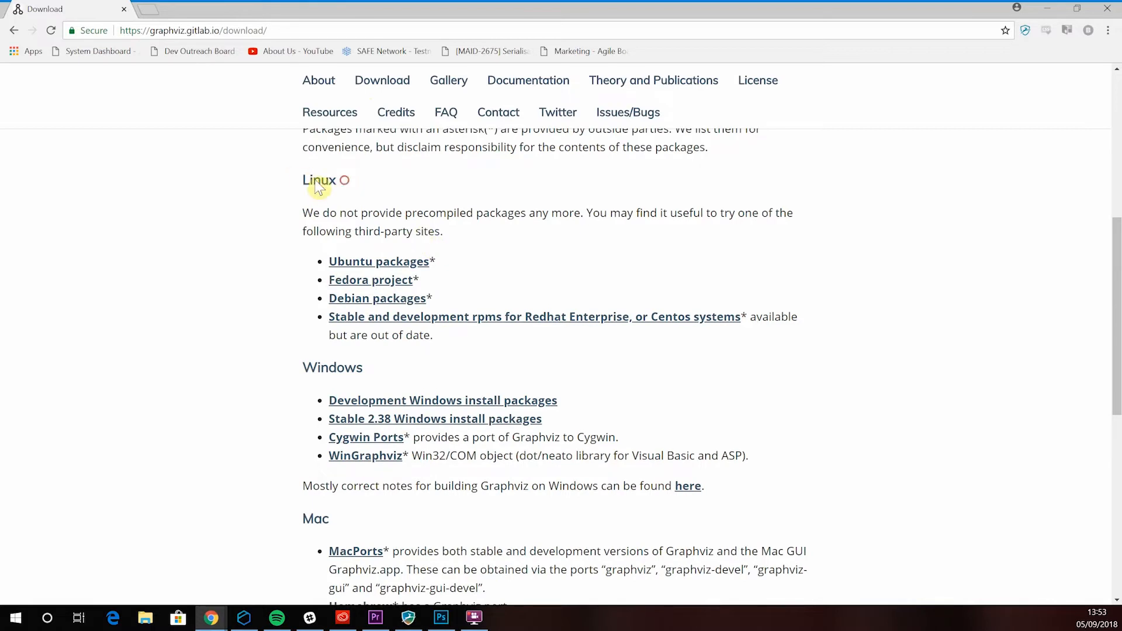
pyautogui.moveTo(346, 180); pyautogui.dragTo(296, 180)
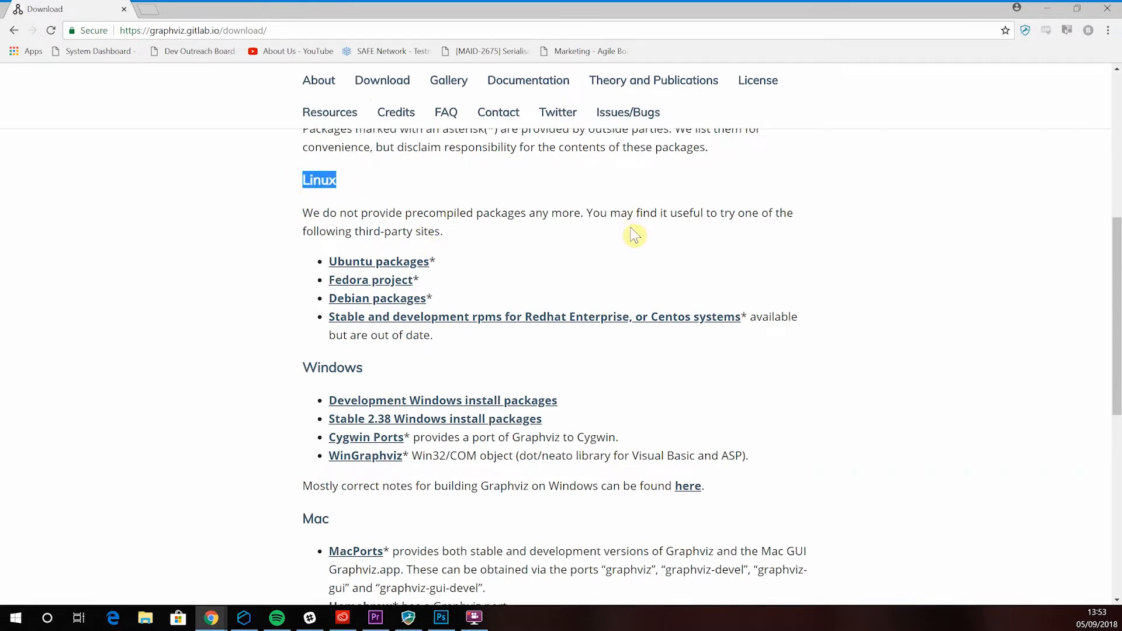
pyautogui.scroll(-2, 875, 247)
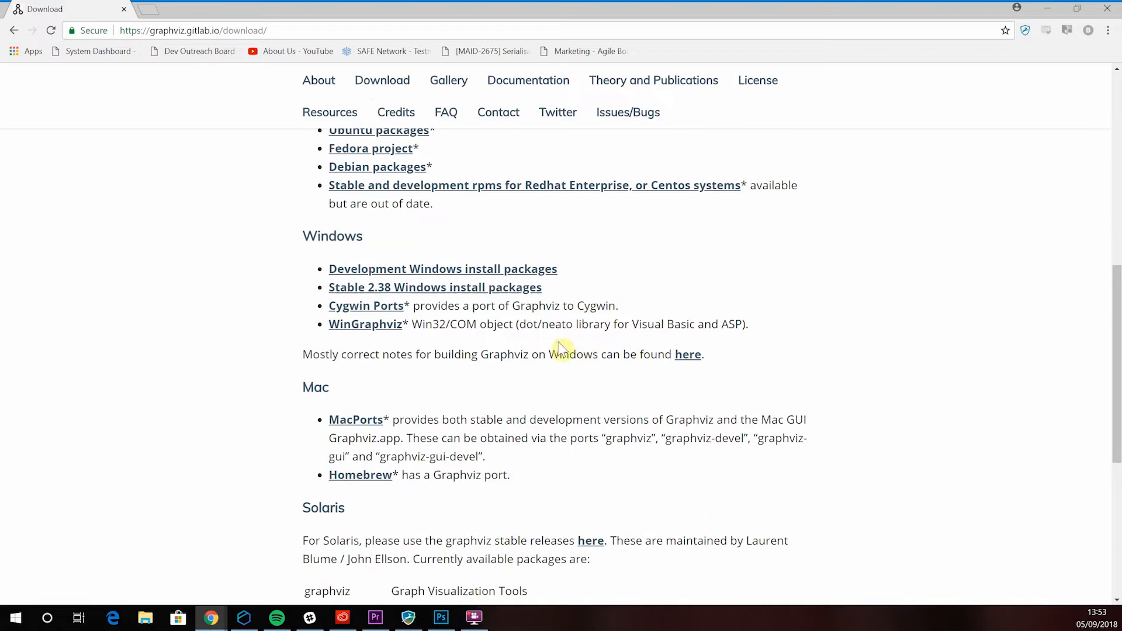
pyautogui.moveTo(336, 386); pyautogui.dragTo(301, 389)
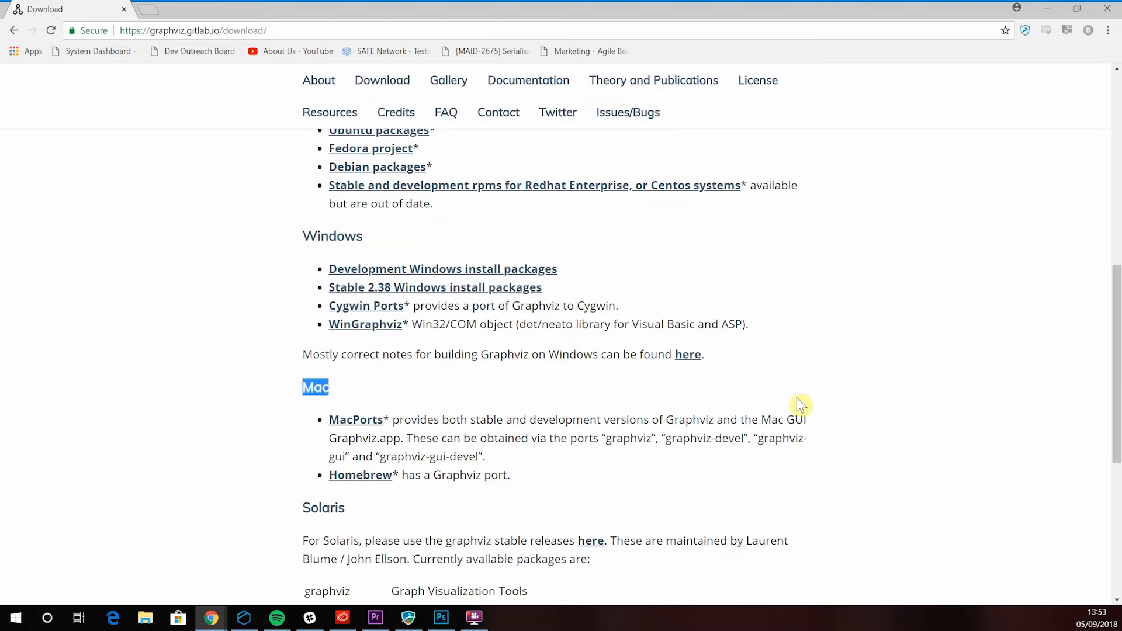
pyautogui.click(463, 294)
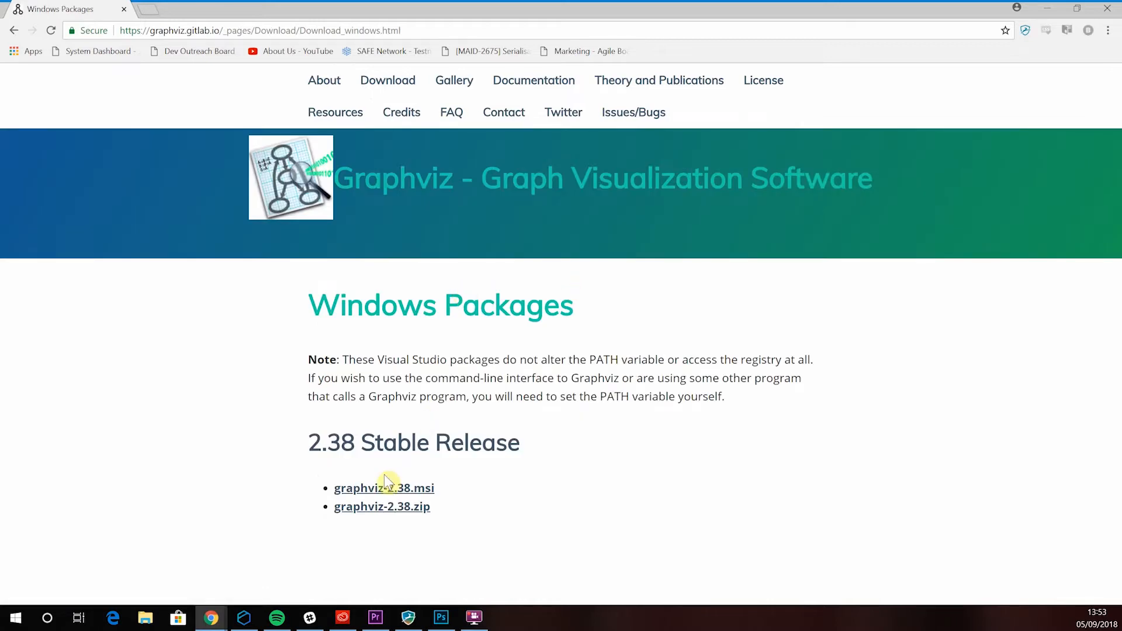
# Download graphviz-2.38.msi, launch Command Prompt and run the tutorial's git clone command.
pyautogui.click(385, 491)
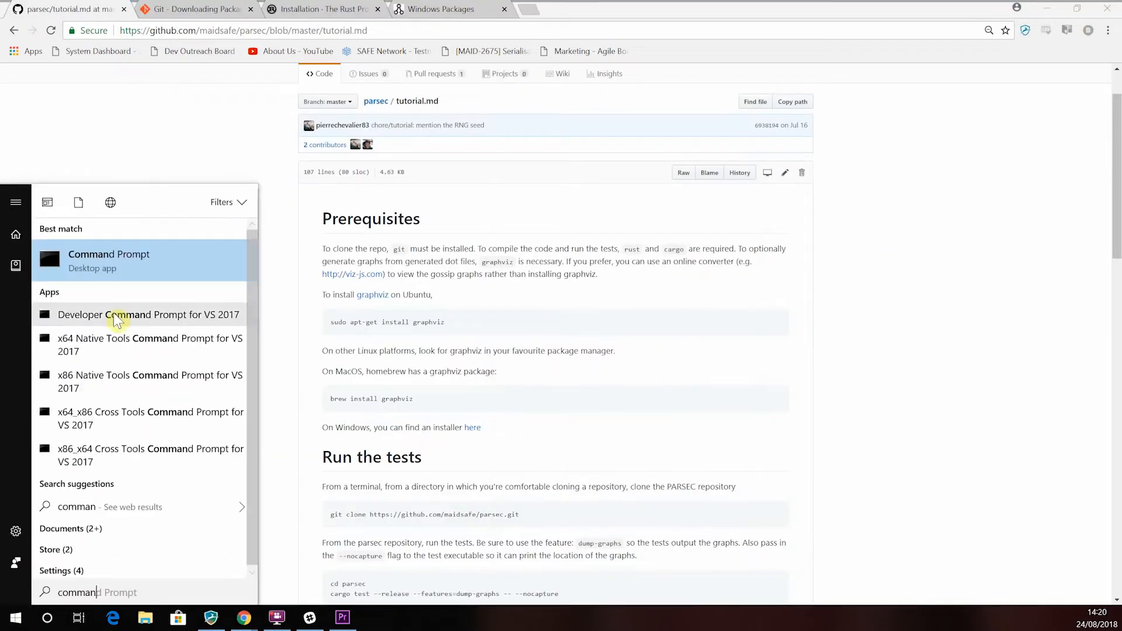
pyautogui.click(135, 272)
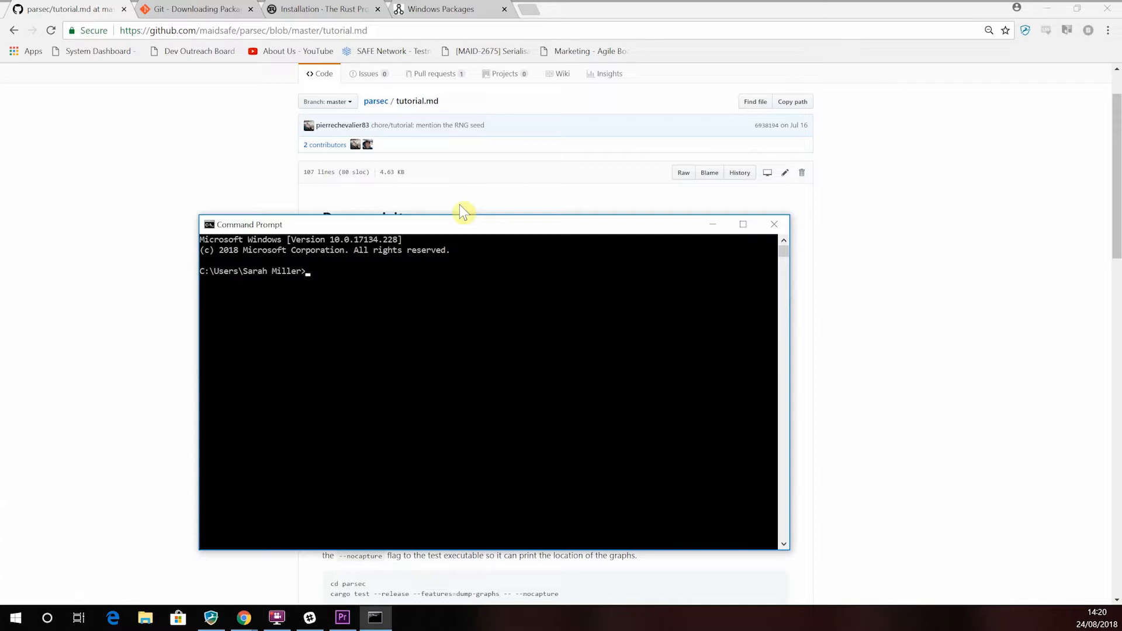
pyautogui.moveTo(461, 220); pyautogui.dragTo(480, 98)
pyautogui.moveTo(331, 516); pyautogui.dragTo(571, 519)
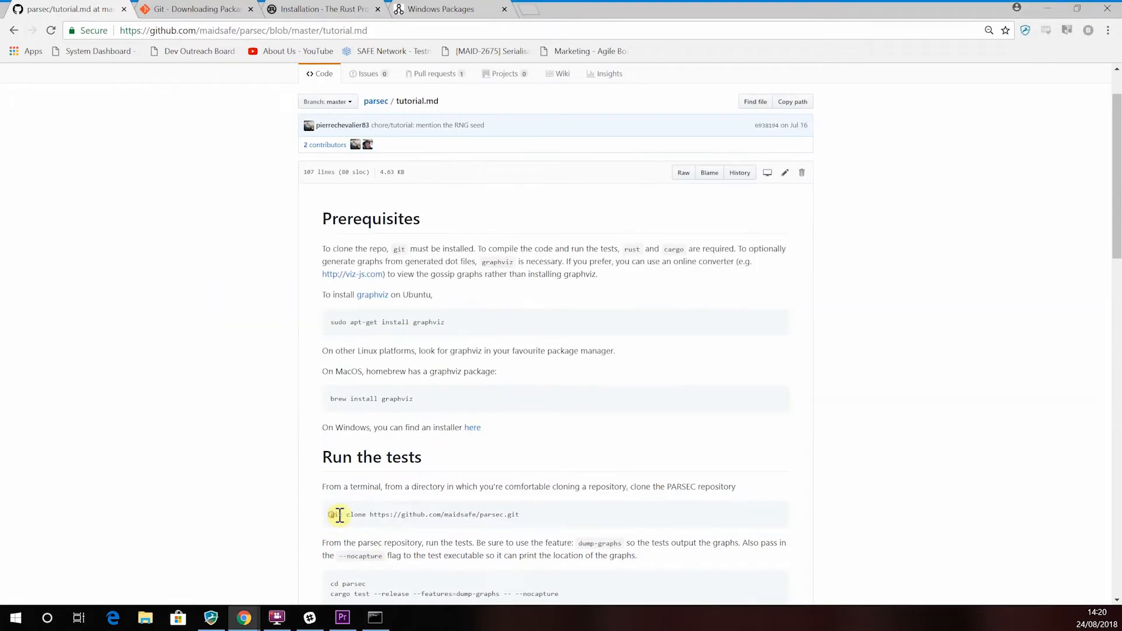
pyautogui.click(374, 619)
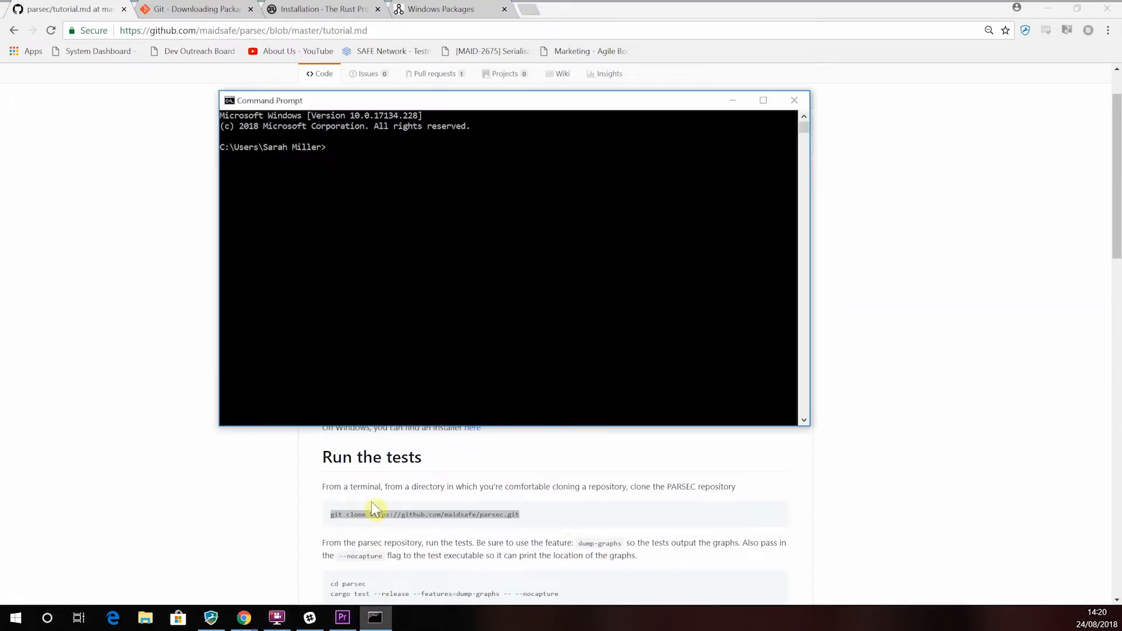
pyautogui.rightClick(383, 241)
pyautogui.press('Return')
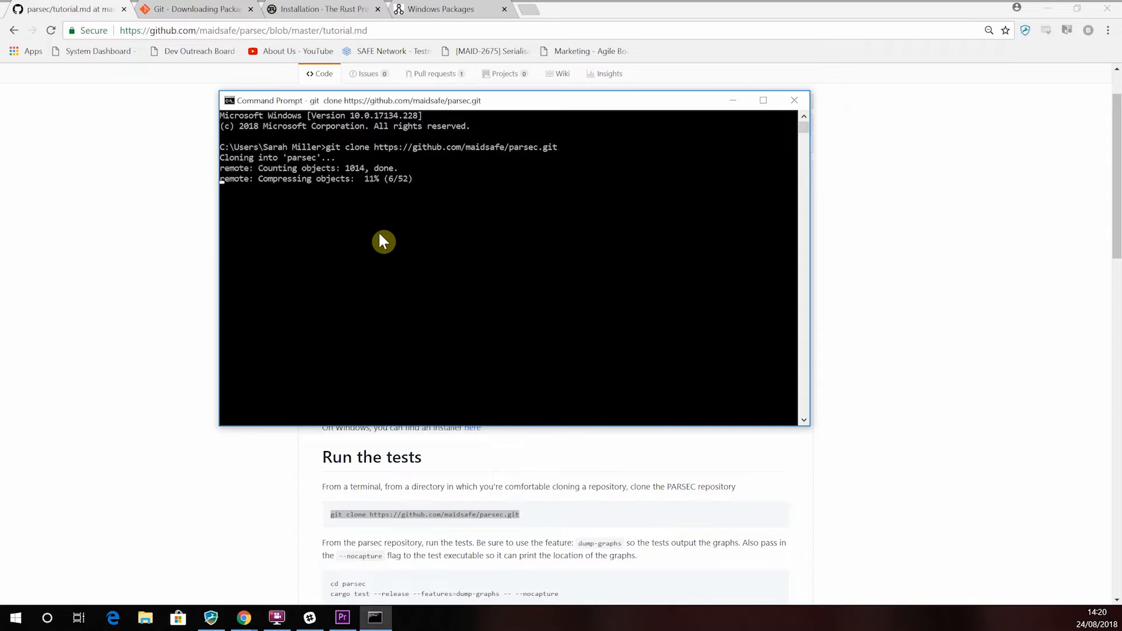
pyautogui.write('c')
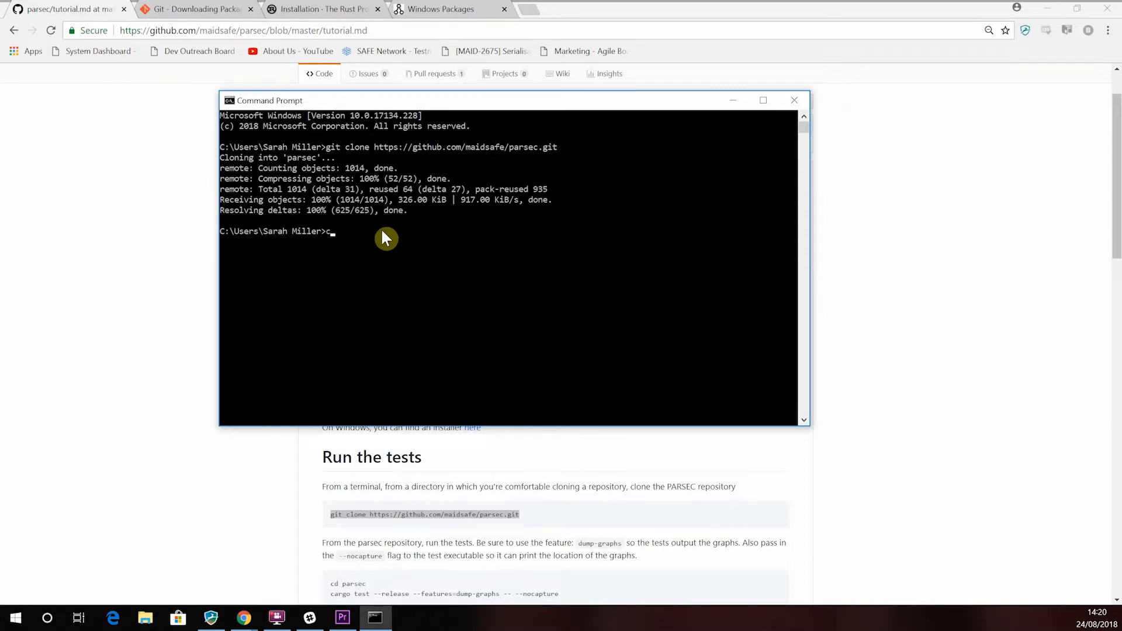
pyautogui.write('dparsec')
# In the parsec folder, run cargo test --release --features=dump-graphs -- --nocapture.
pyautogui.press('Return')
pyautogui.write('cargo test')
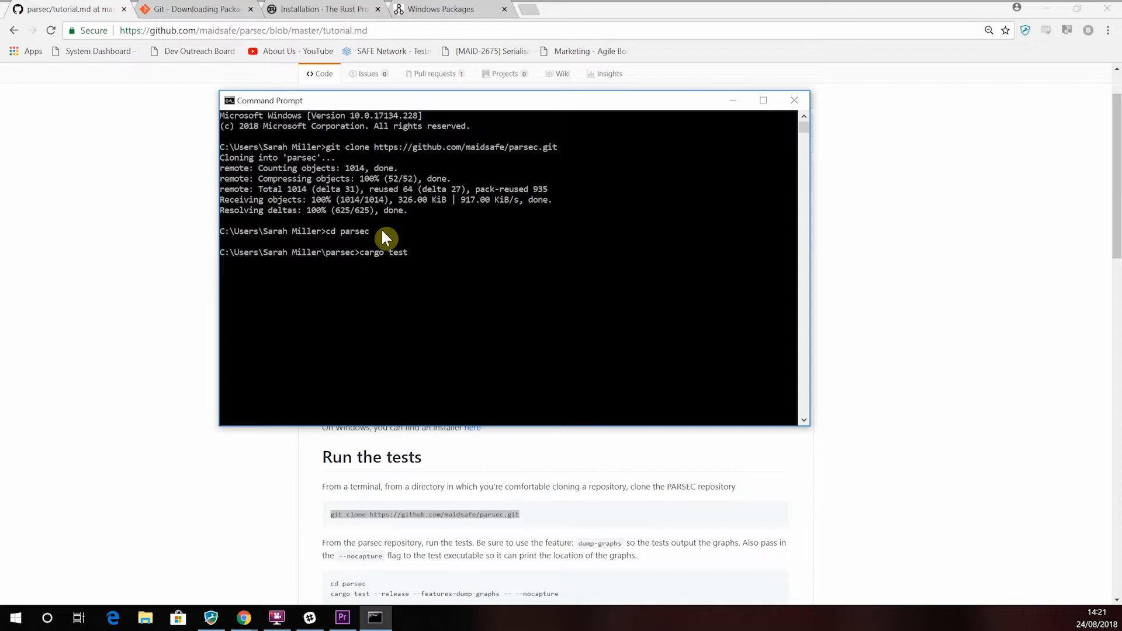
pyautogui.write('--release')
pyautogui.write(' --features=')
pyautogui.write('dum')
pyautogui.write('p')
pyautogui.write('-graphs')
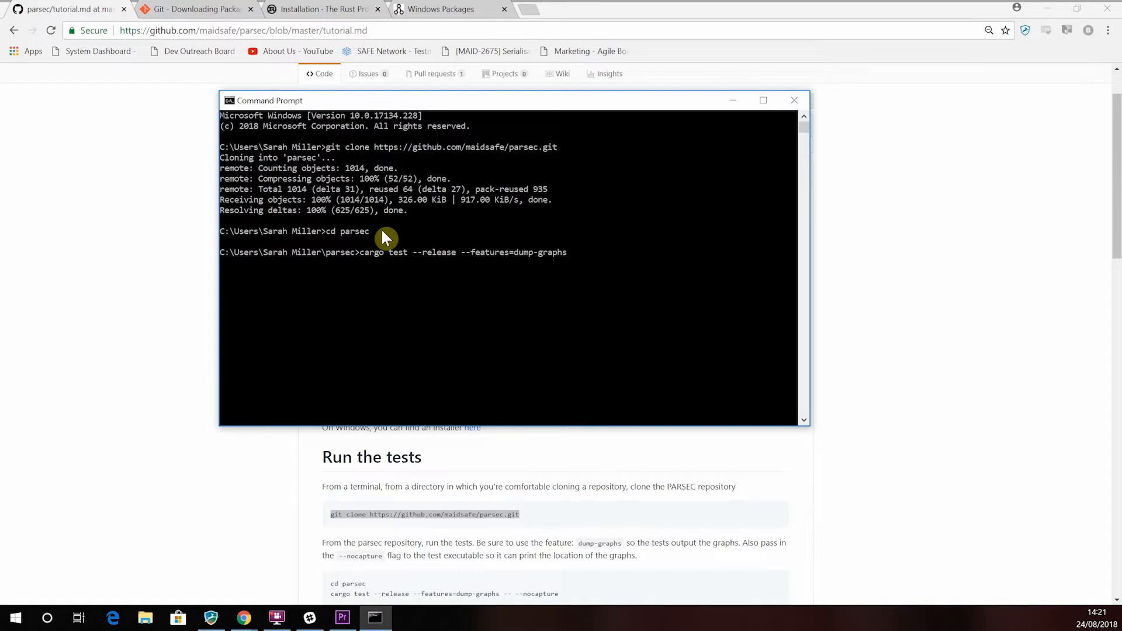
pyautogui.write(' --')
pyautogui.write(' --nocaptu')
pyautogui.write('re')
pyautogui.press('Return')
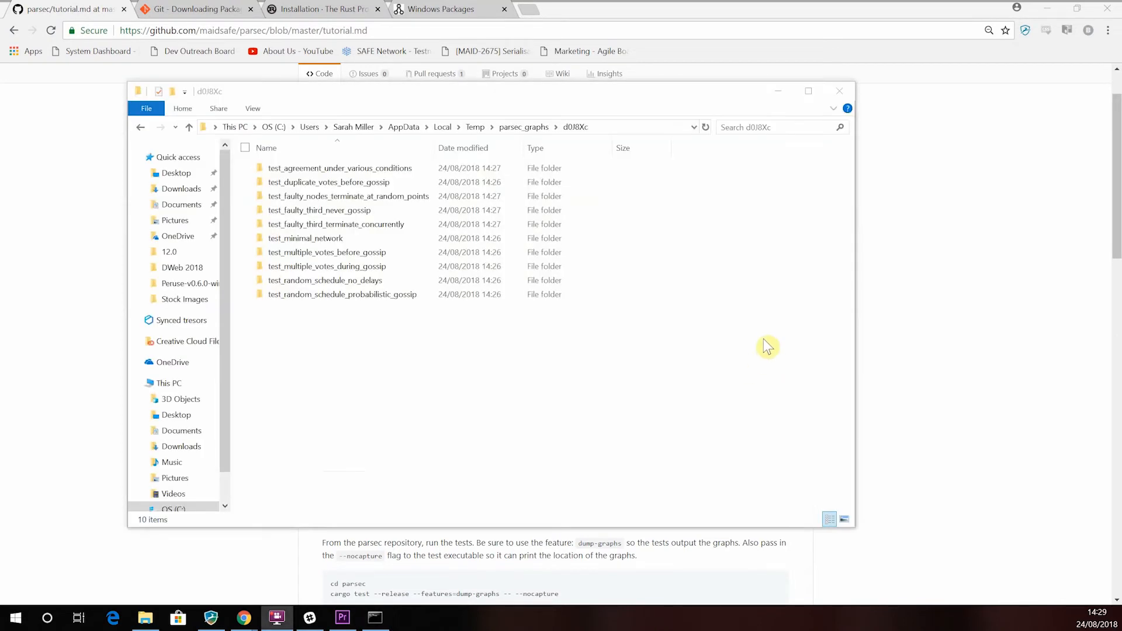
# Open test_agreement_under_various_conditions in the dumped graphs folder and open its Alice-001 graph file.
pyautogui.click(760, 339)
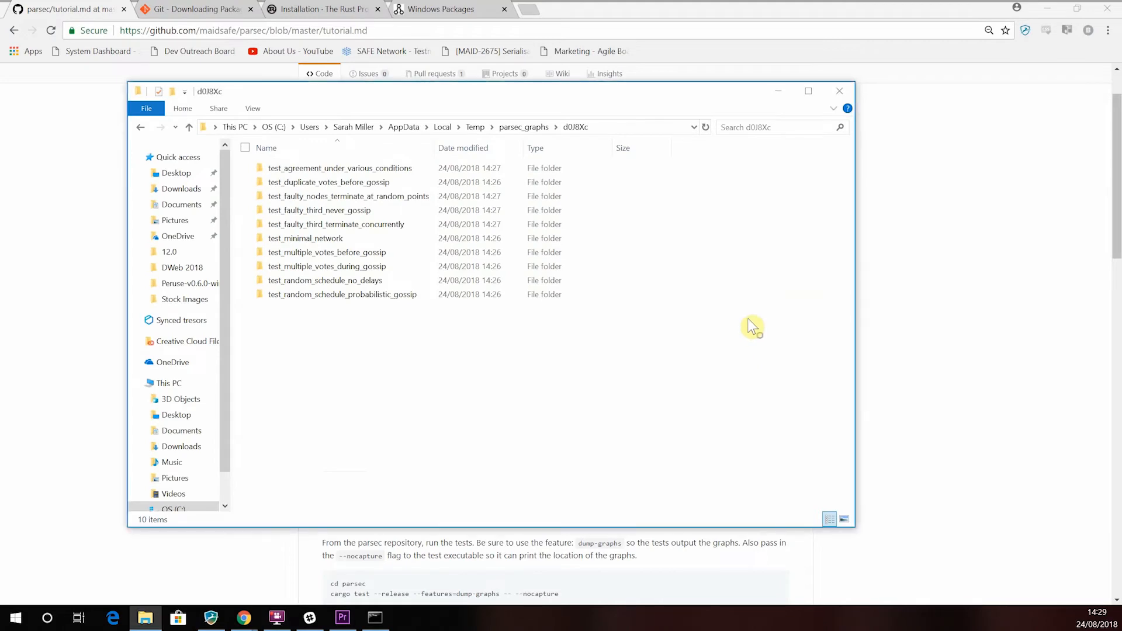
pyautogui.moveTo(340, 167)
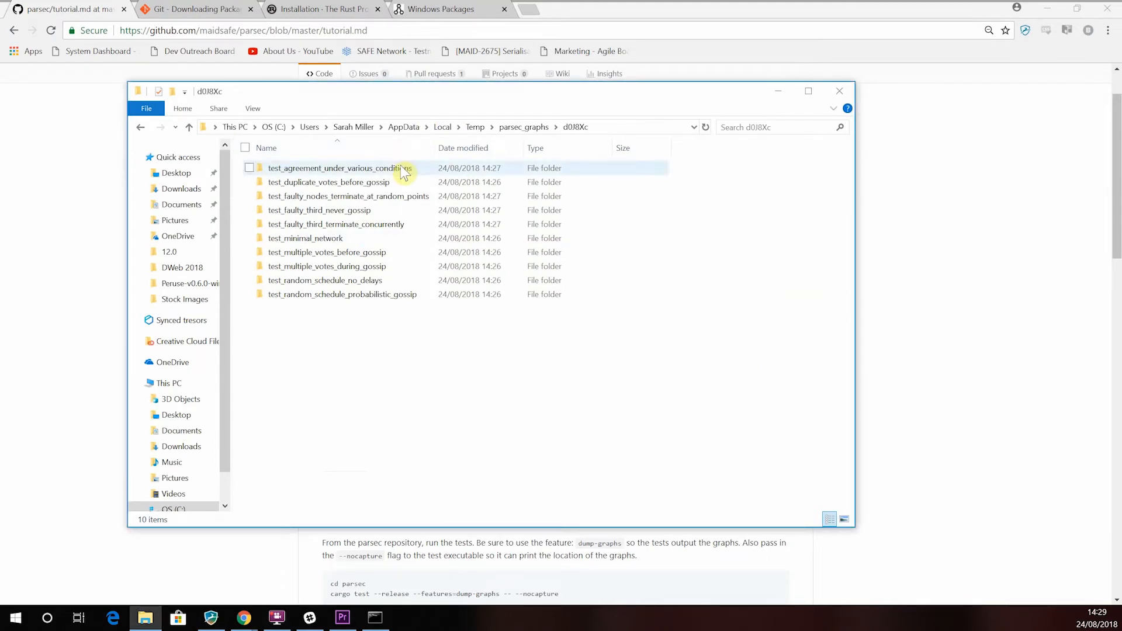
pyautogui.doubleClick(404, 173)
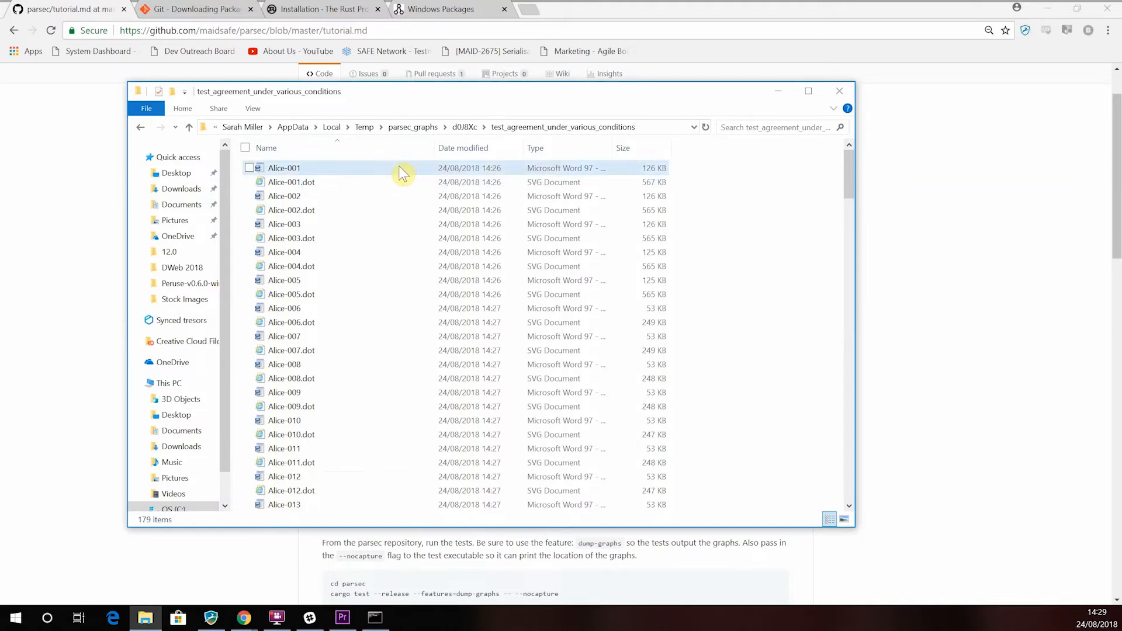
pyautogui.click(400, 170)
pyautogui.doubleClick(399, 166)
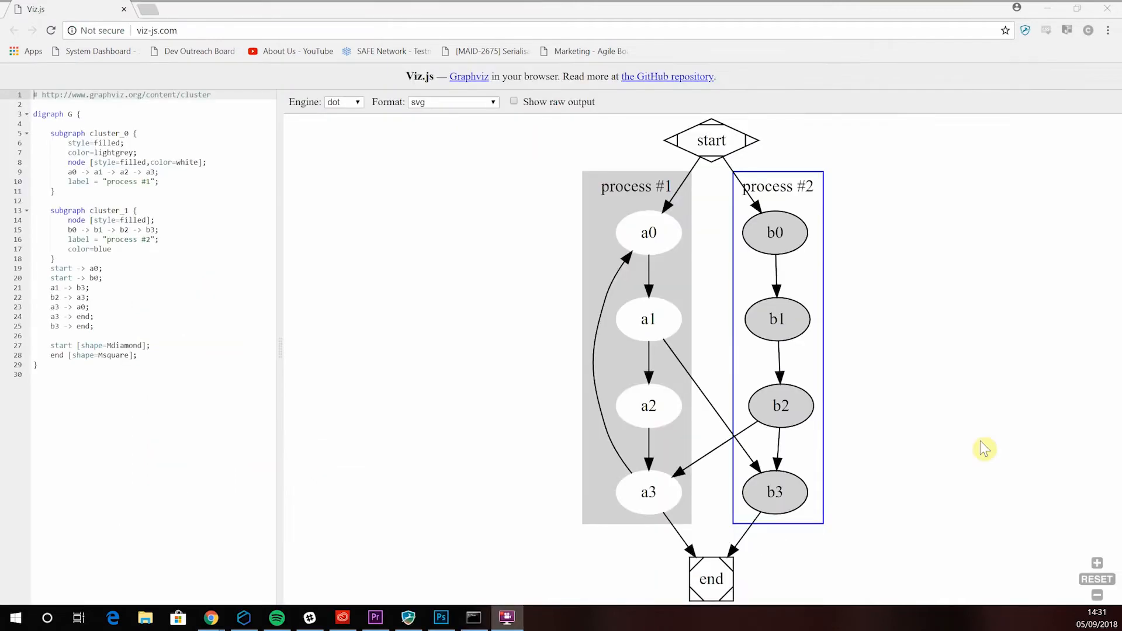
# Navigate from Viz.js to graphviz.gitlab.io and go to its Download page.
pyautogui.click(262, 33)
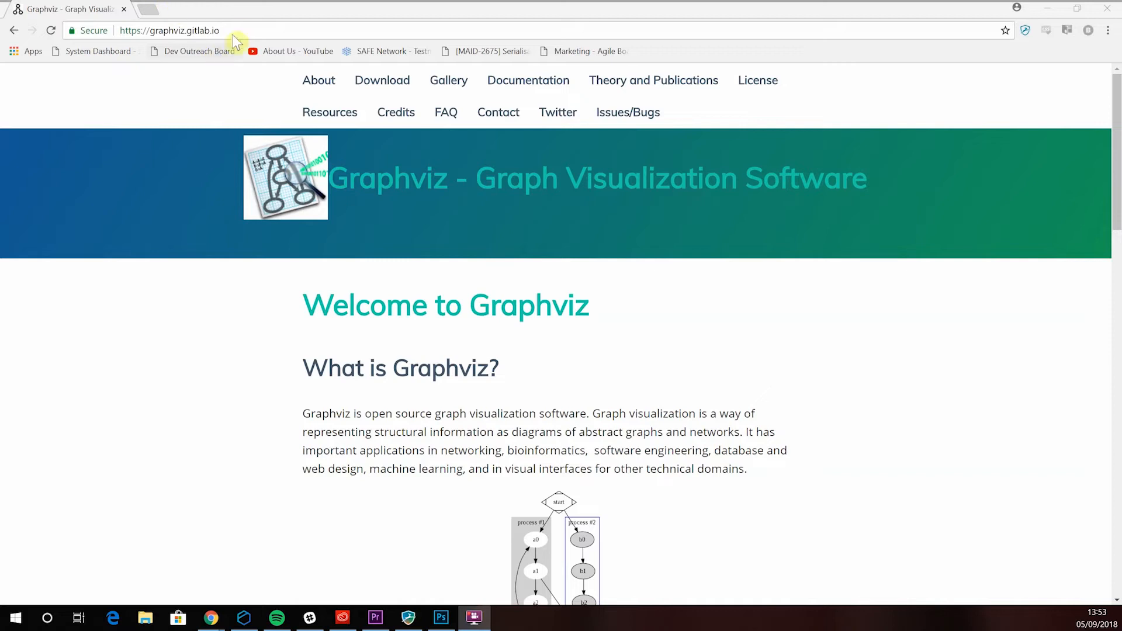
pyautogui.click(118, 30)
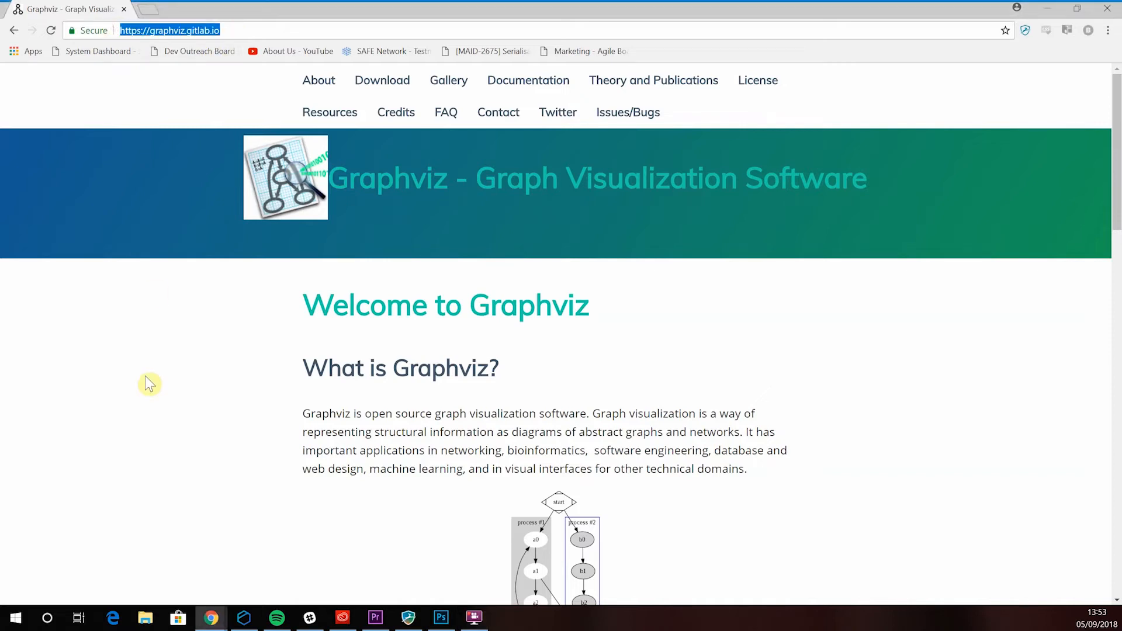
pyautogui.click(377, 86)
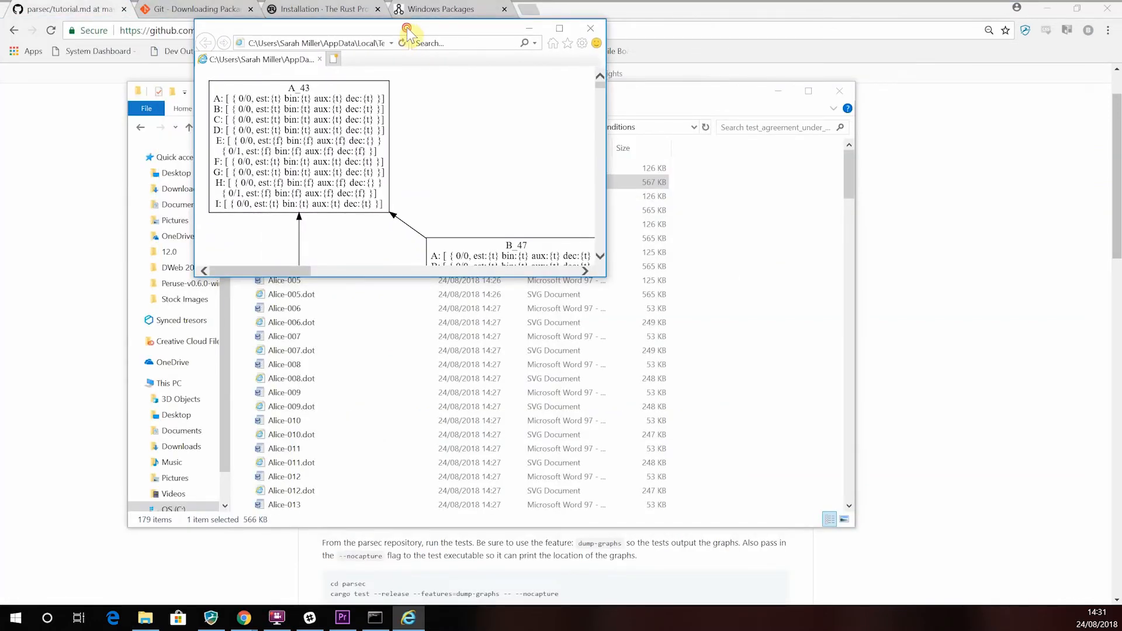
# Maximize the Alice-001.dot.svg graph viewer to fill the screen.
pyautogui.doubleClick(407, 31)
pyautogui.scroll(-2, 563, 80)
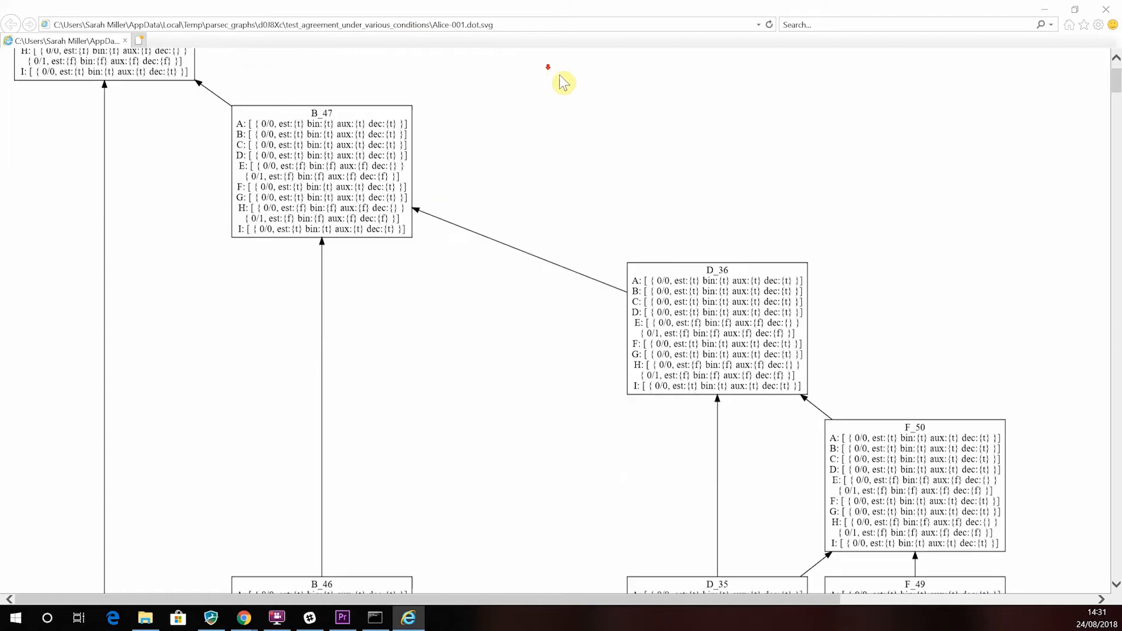
pyautogui.scroll(-3, 576, 103)
pyautogui.scroll(-3, 574, 96)
pyautogui.scroll(-3, 580, 101)
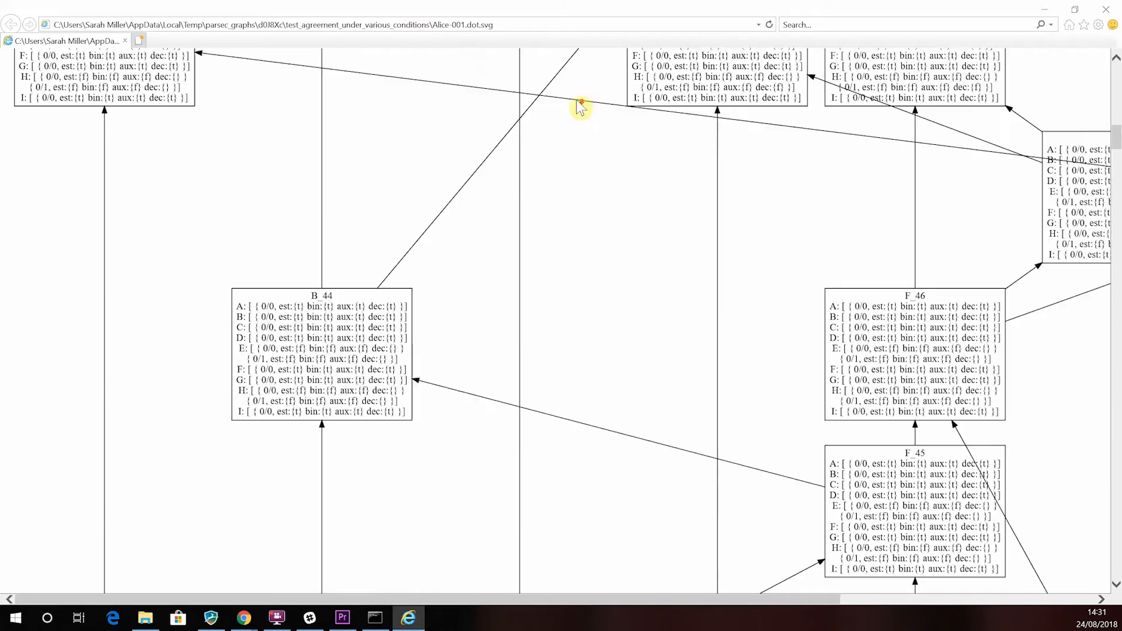
pyautogui.scroll(-3, 581, 107)
pyautogui.scroll(-3, 579, 107)
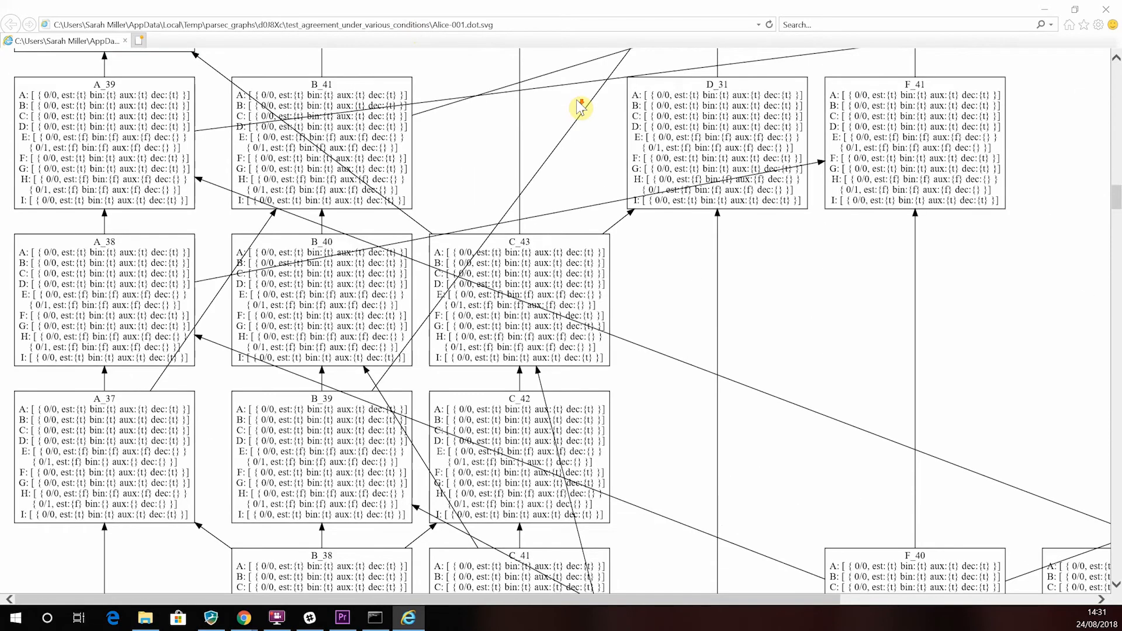
pyautogui.scroll(-3, 581, 110)
pyautogui.scroll(-3, 605, 210)
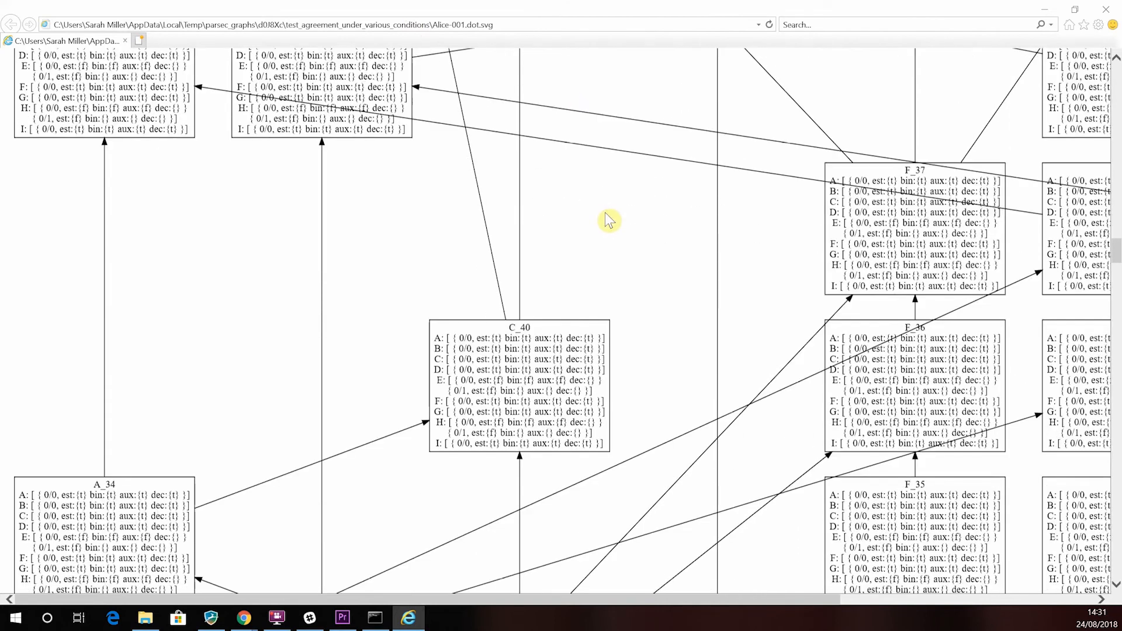
pyautogui.scroll(-3, 608, 219)
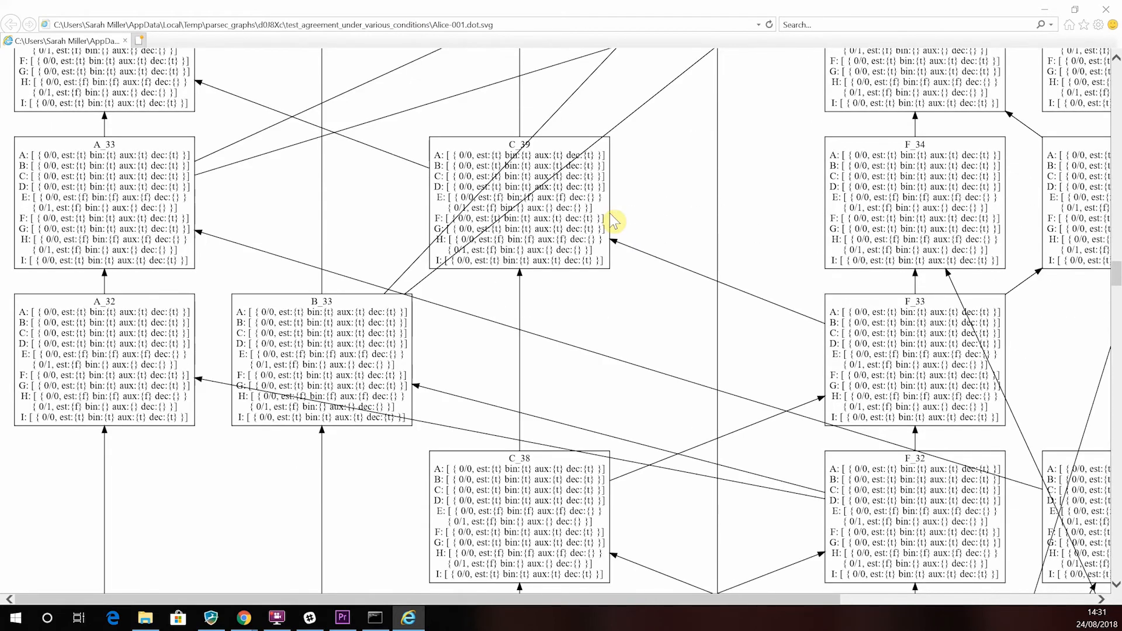
pyautogui.scroll(-3, 614, 215)
pyautogui.scroll(-3, 615, 215)
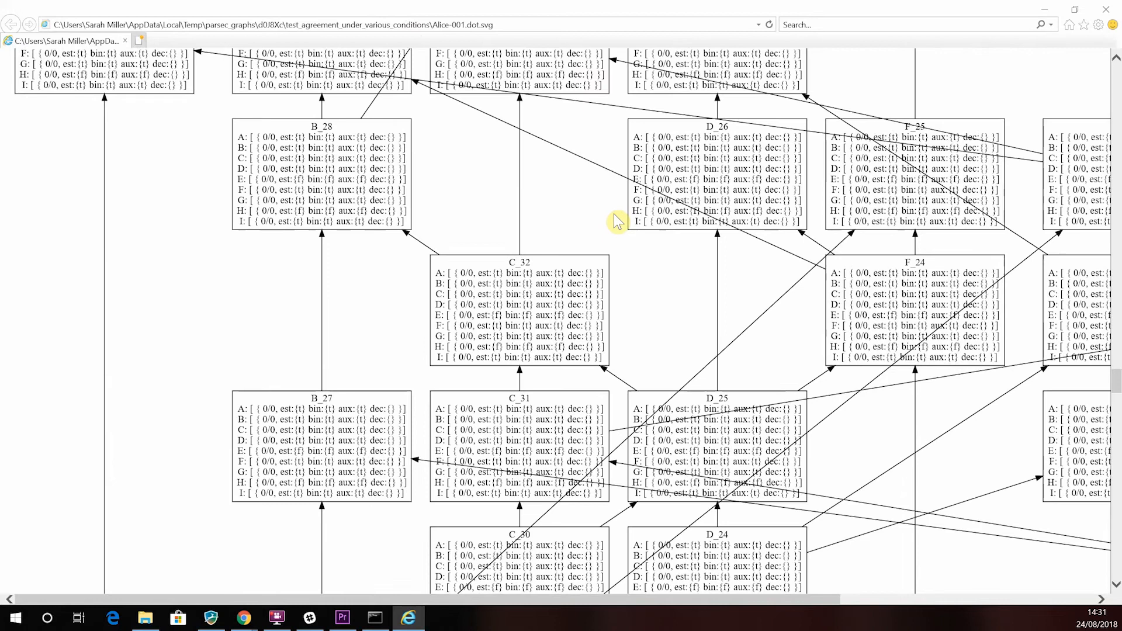
pyautogui.scroll(-5, 617, 221)
pyautogui.scroll(-5, 617, 221)
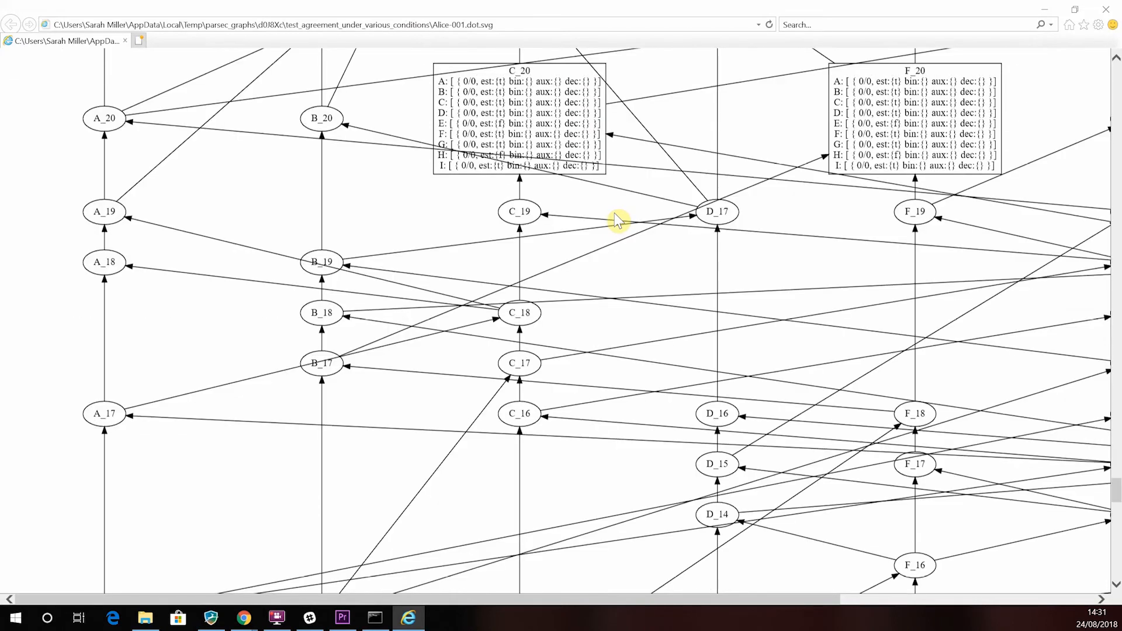
pyautogui.scroll(-5, 619, 219)
pyautogui.scroll(-5, 619, 220)
pyautogui.scroll(-2, 618, 220)
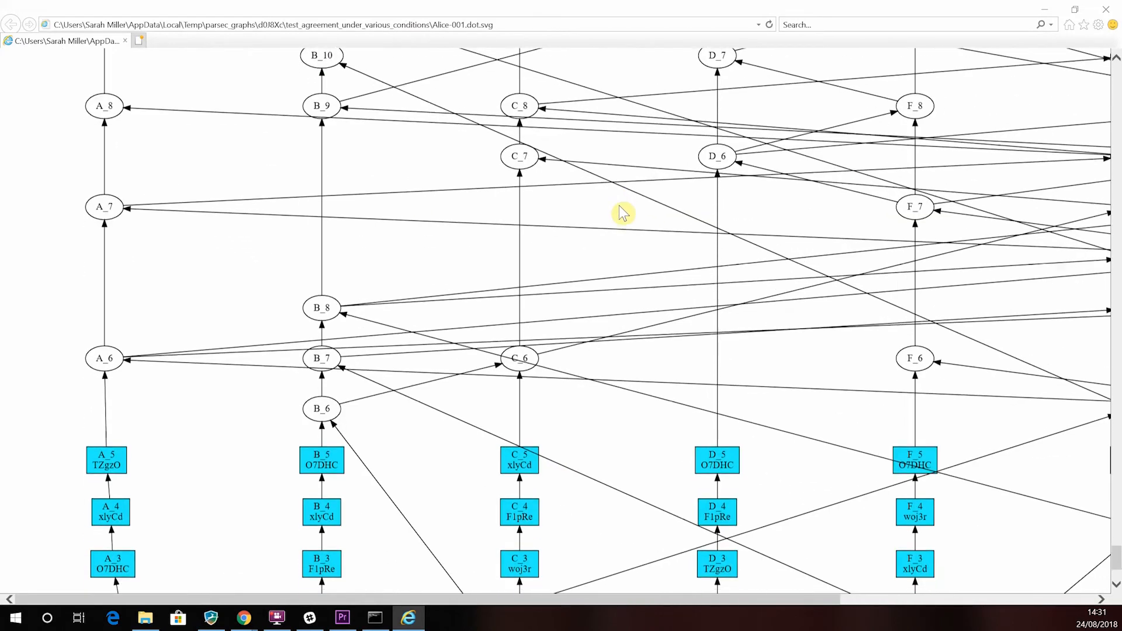
pyautogui.scroll(-3, 619, 218)
pyautogui.scroll(-1, 620, 213)
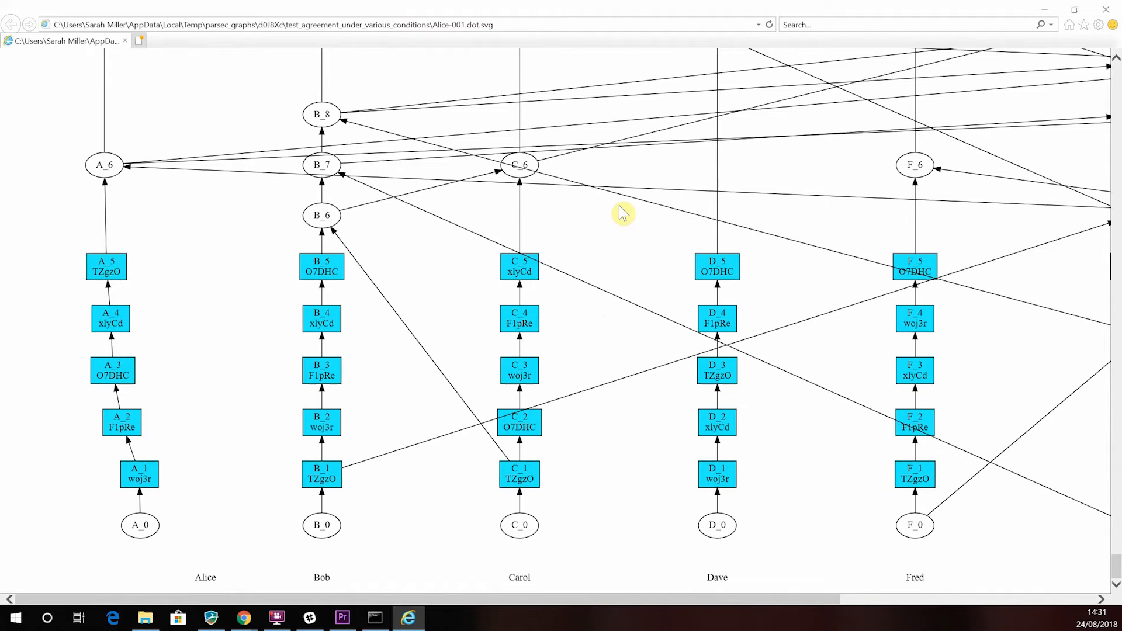
pyautogui.scroll(3, 620, 214)
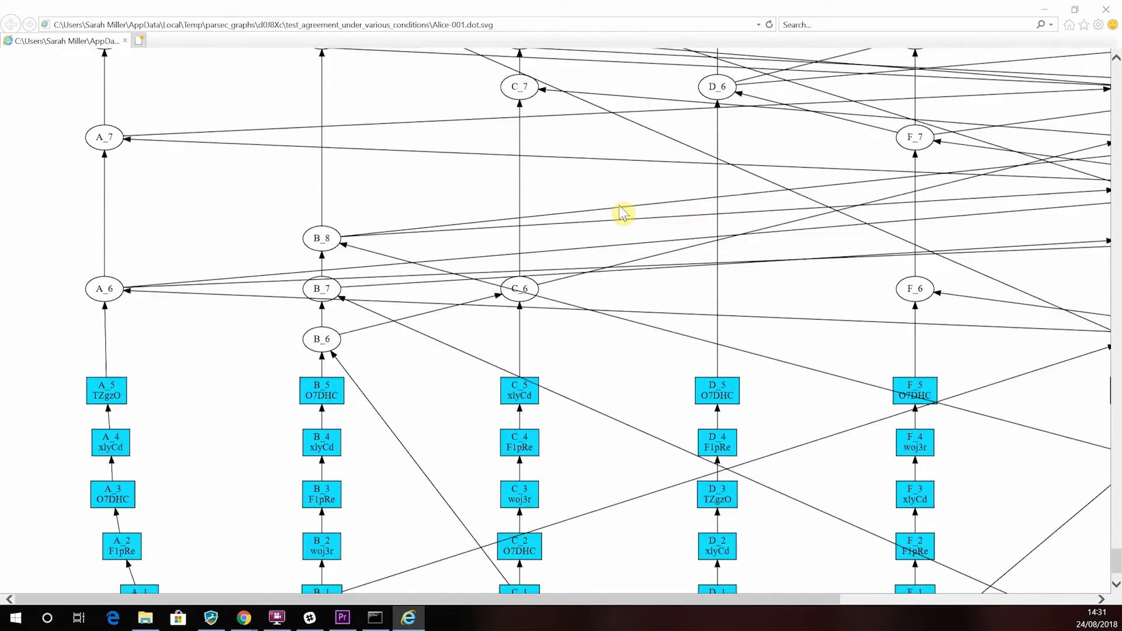
pyautogui.scroll(5, 621, 214)
pyautogui.scroll(4, 622, 213)
pyautogui.scroll(2, 622, 213)
pyautogui.scroll(2, 621, 213)
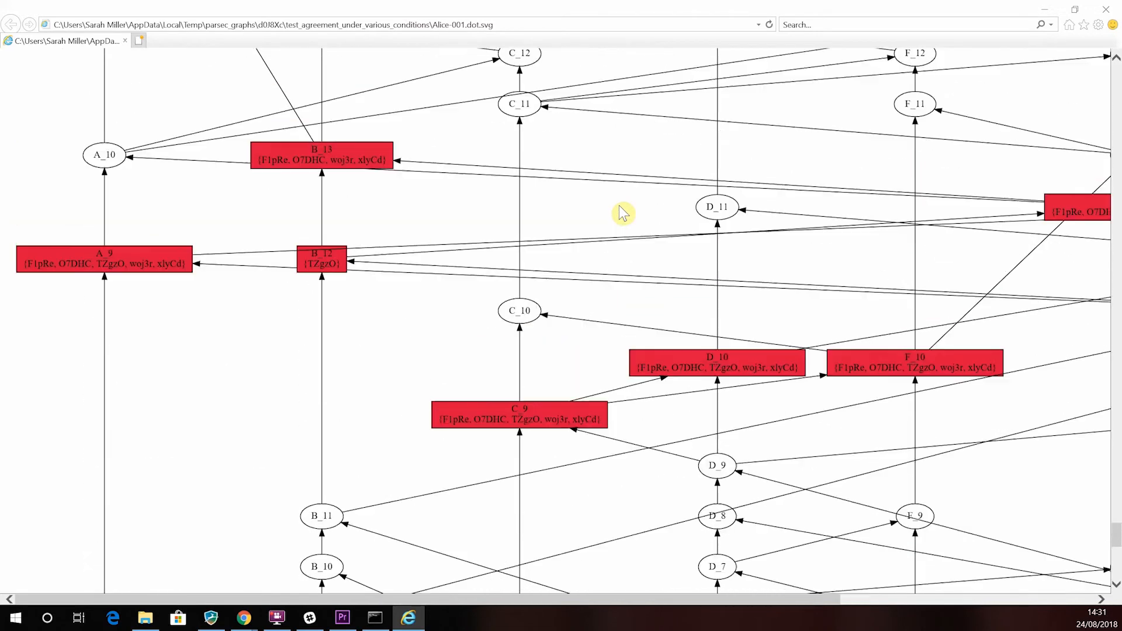
pyautogui.scroll(2, 621, 213)
pyautogui.scroll(5, 621, 214)
pyautogui.scroll(3, 621, 214)
pyautogui.scroll(1, 621, 214)
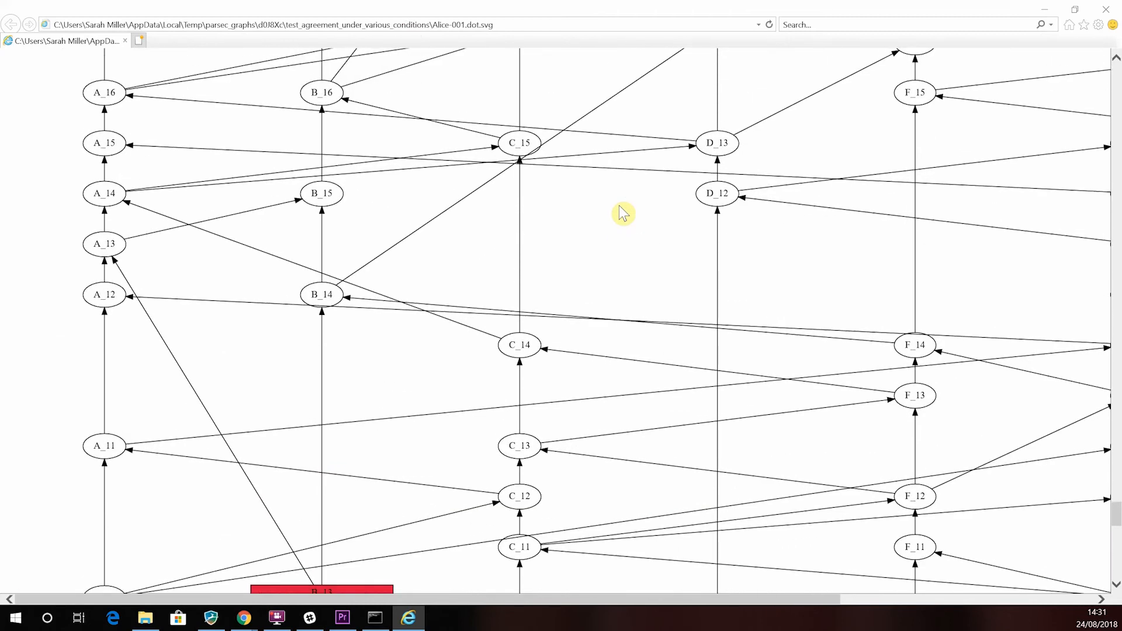
pyautogui.scroll(4, 621, 213)
pyautogui.scroll(2, 621, 213)
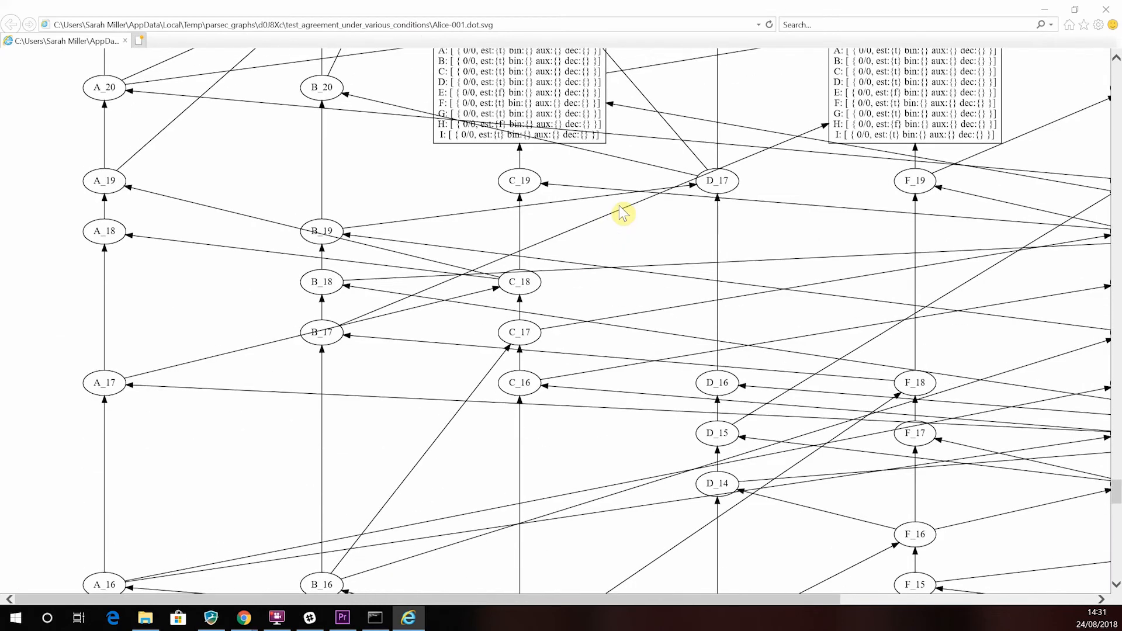
pyautogui.scroll(5, 621, 214)
pyautogui.scroll(5, 621, 213)
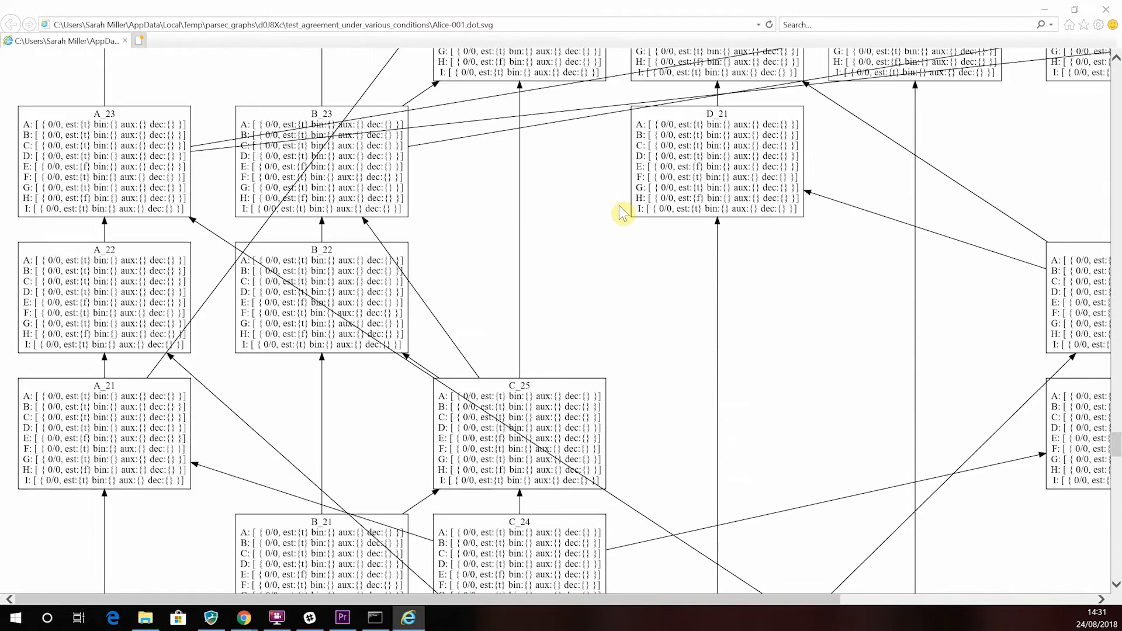
pyautogui.scroll(5, 622, 213)
pyautogui.scroll(5, 620, 213)
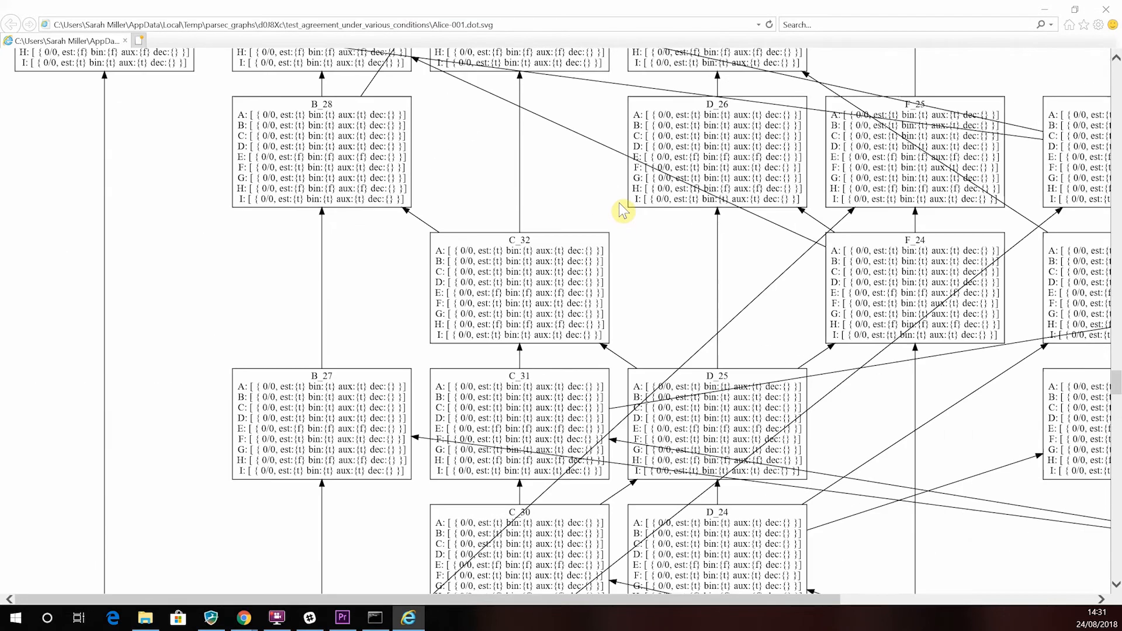
pyautogui.scroll(5, 621, 210)
pyautogui.scroll(2, 621, 209)
pyautogui.scroll(2, 621, 209)
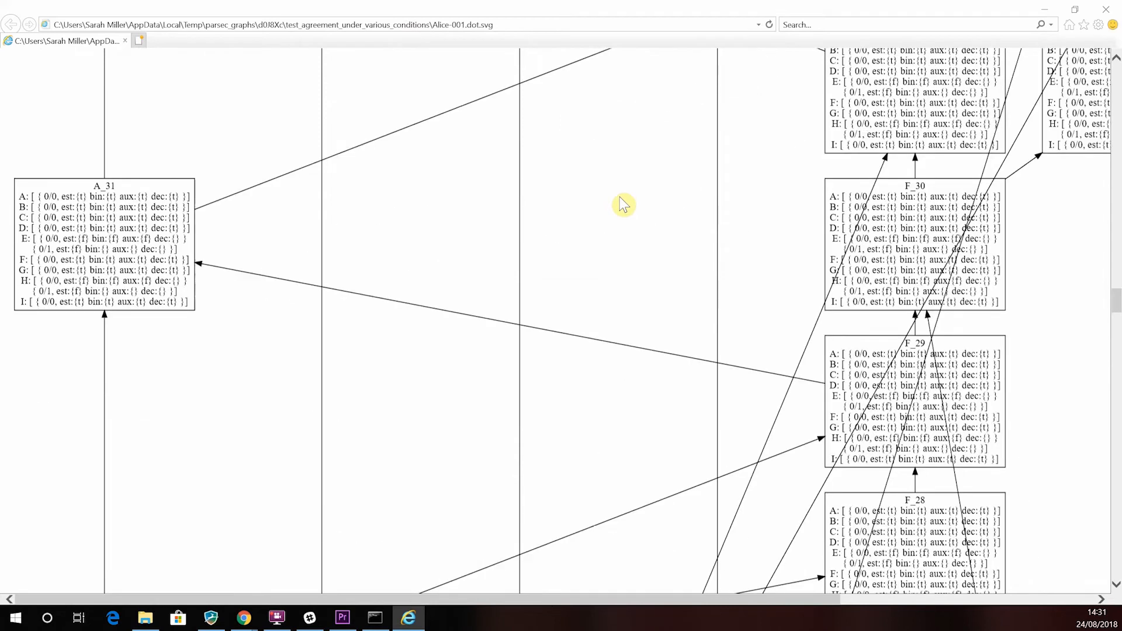
pyautogui.scroll(2, 621, 207)
pyautogui.scroll(2, 622, 206)
pyautogui.scroll(5, 621, 205)
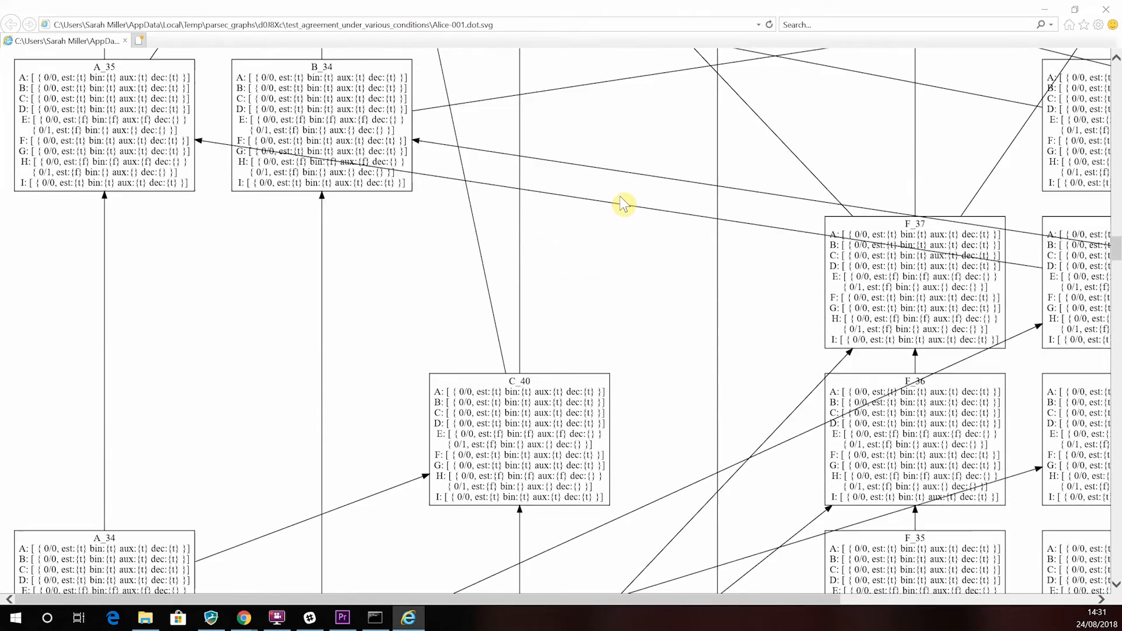
pyautogui.scroll(5, 621, 205)
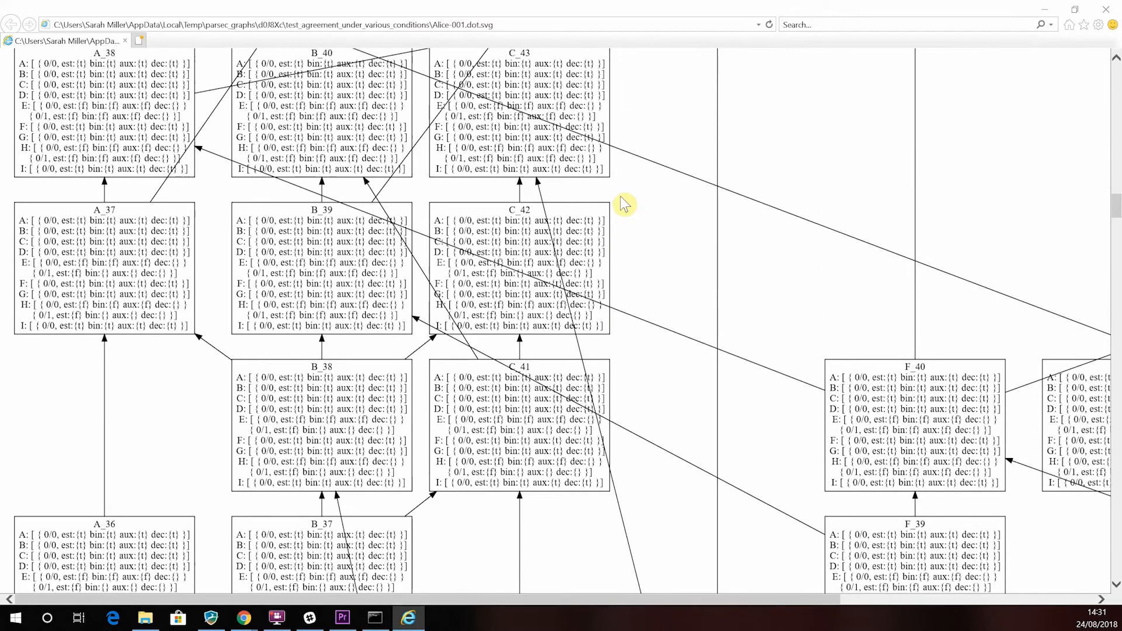
pyautogui.scroll(10, 621, 204)
pyautogui.scroll(5, 620, 197)
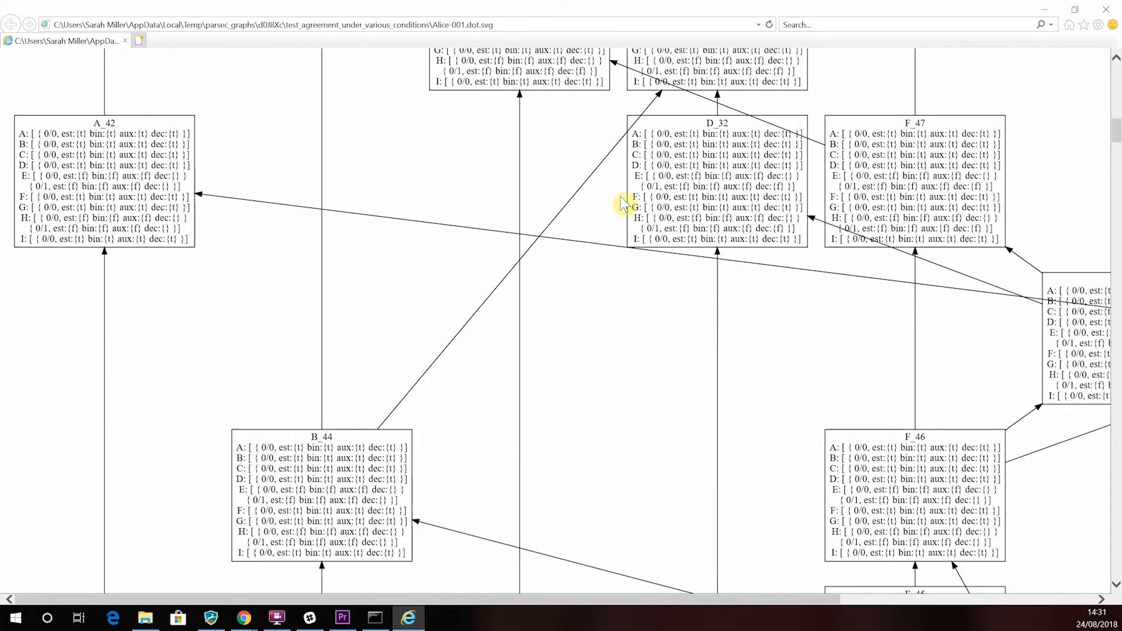
pyautogui.scroll(5, 619, 197)
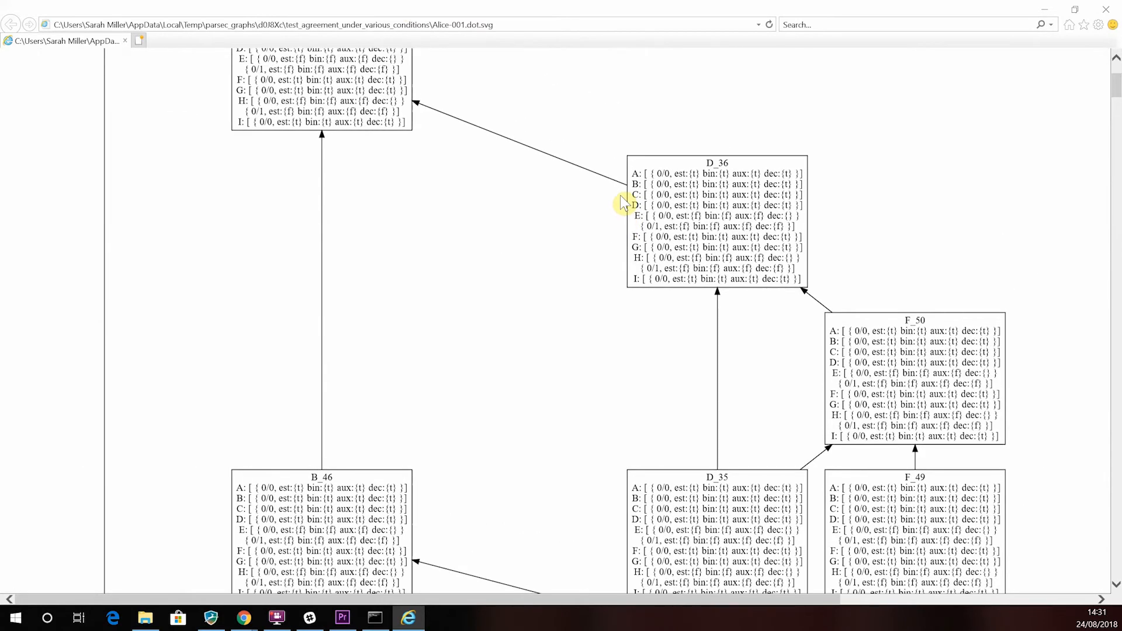
pyautogui.scroll(5, 620, 196)
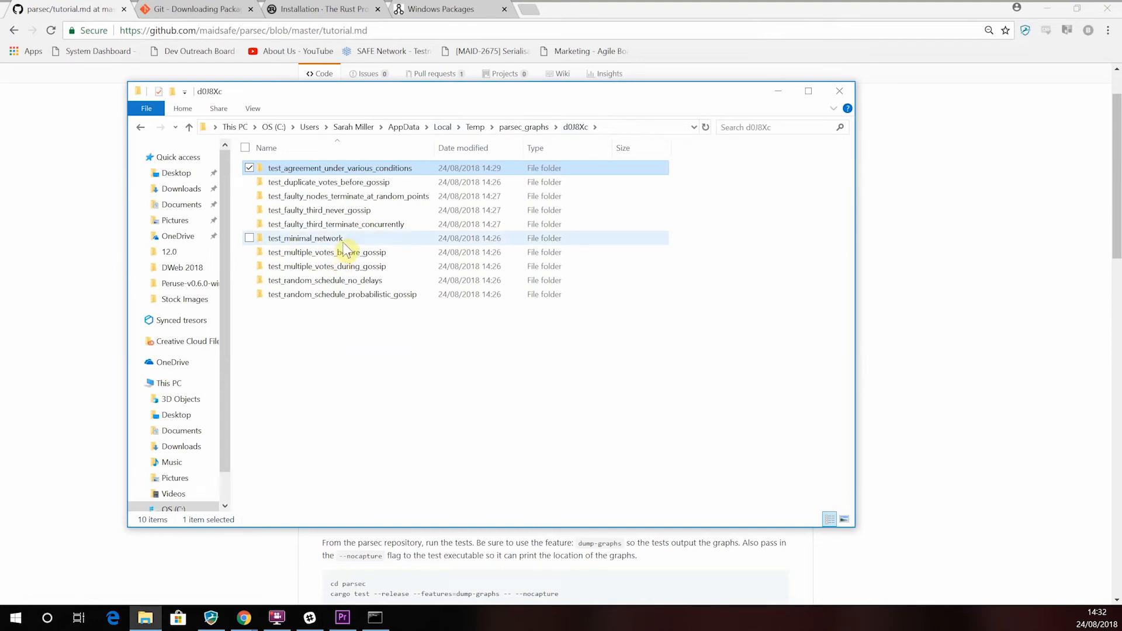
# Open the test_minimal_network folder and pick its Alice-001.dot graph file.
pyautogui.doubleClick(342, 242)
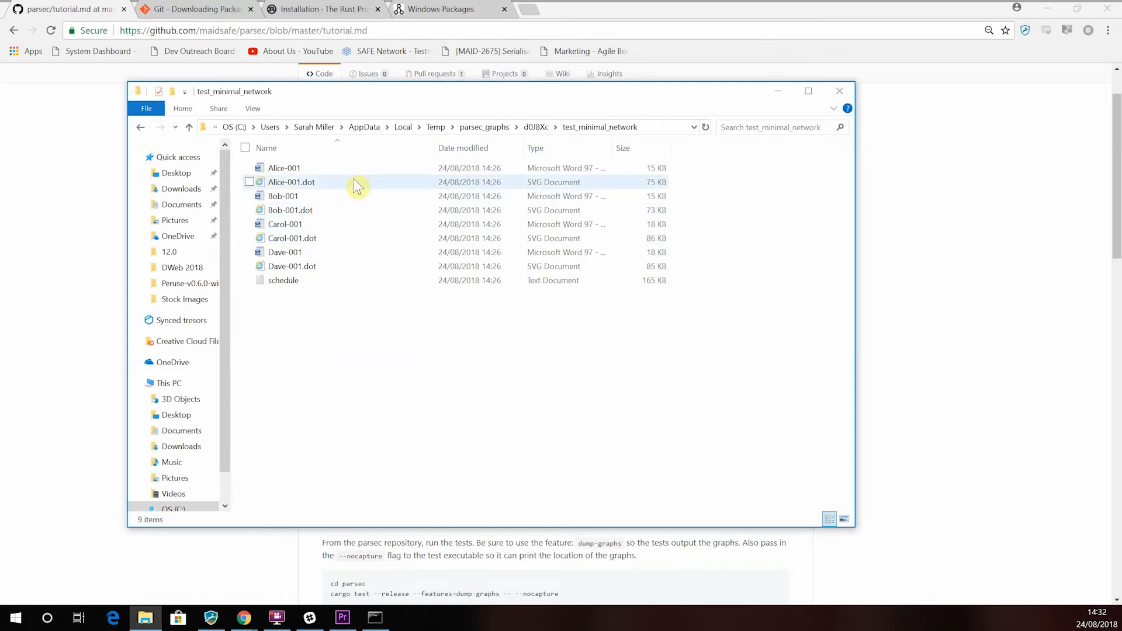
pyautogui.click(357, 184)
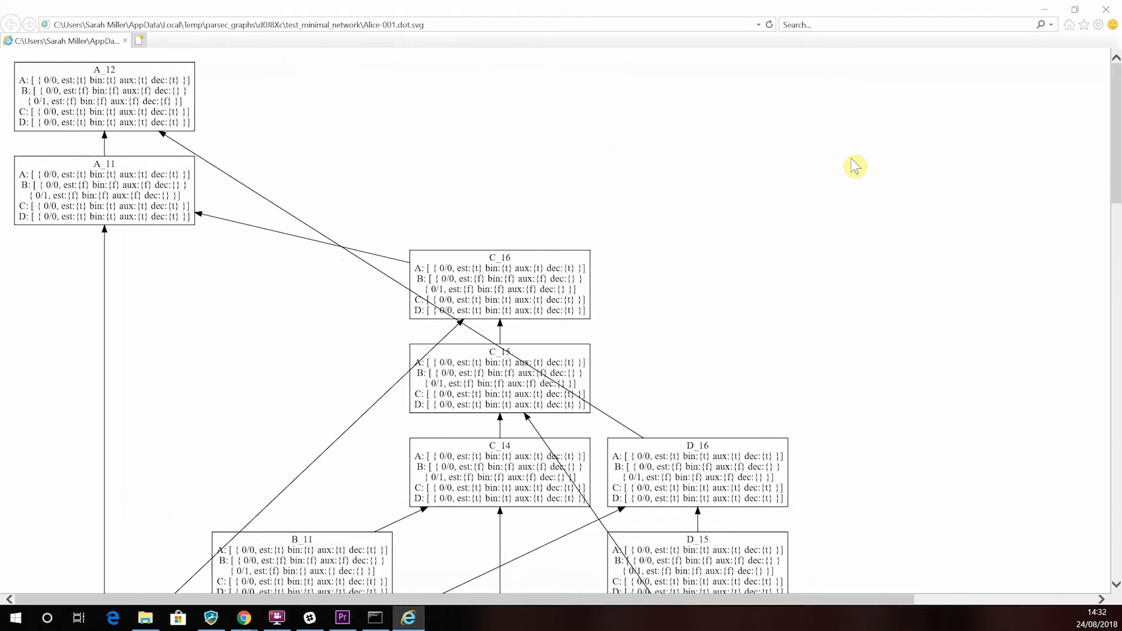
pyautogui.scroll(-4, 856, 167)
pyautogui.scroll(-1, 856, 166)
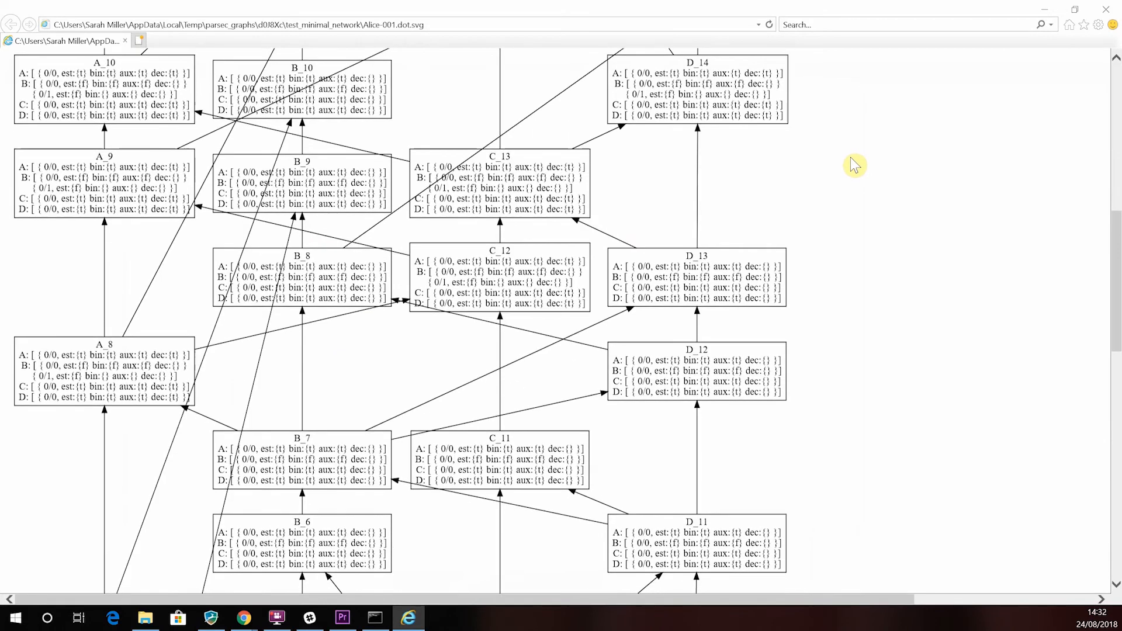
pyautogui.scroll(-2, 856, 167)
pyautogui.scroll(-2, 855, 167)
pyautogui.scroll(-3, 856, 166)
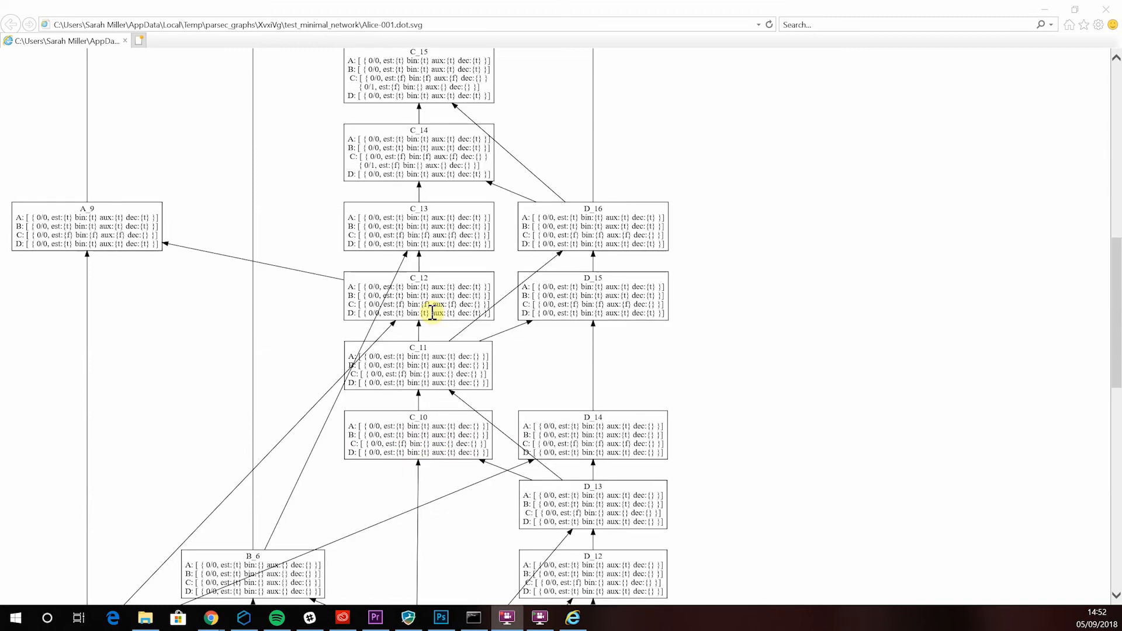
# Highlight the aux:{t} entry in node C_12, then clear the highlight.
pyautogui.moveTo(432, 313); pyautogui.dragTo(458, 313)
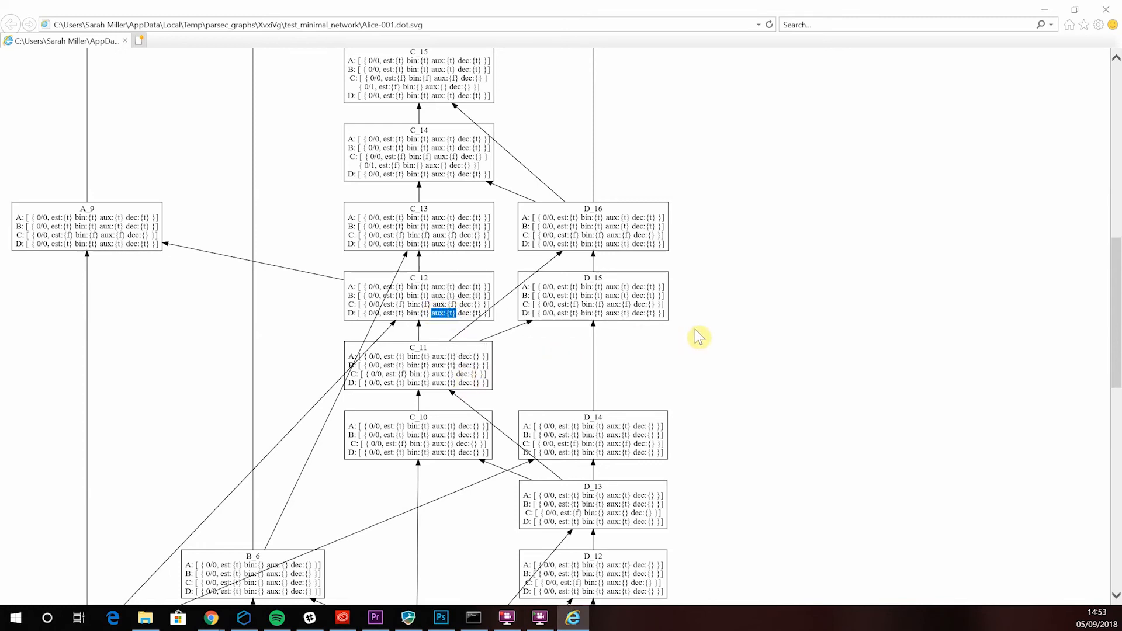
pyautogui.click(728, 336)
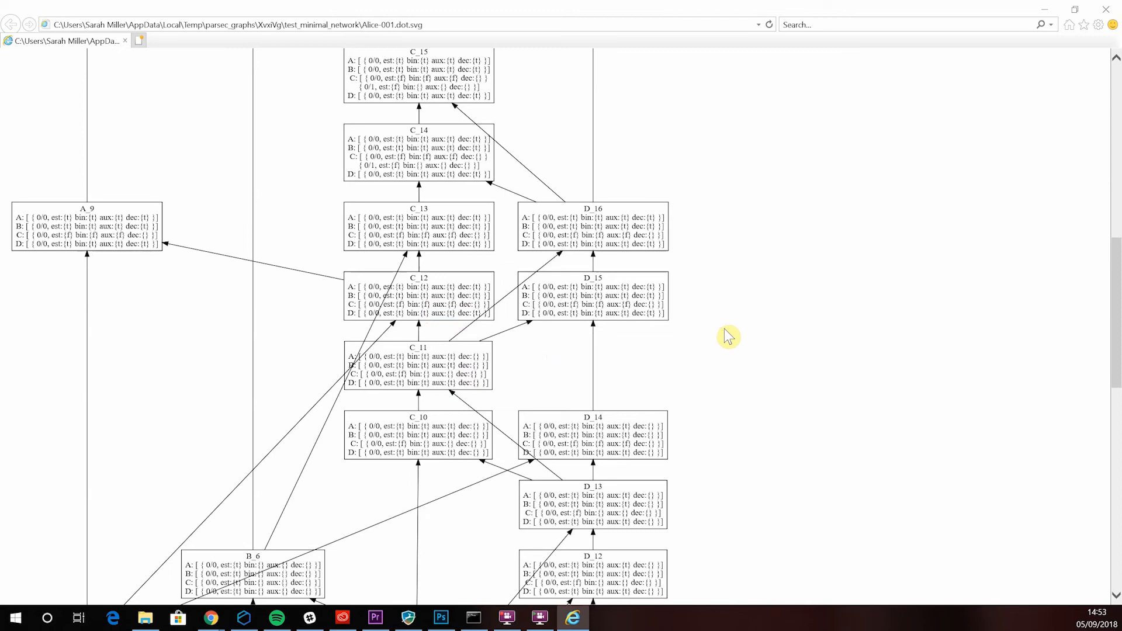
pyautogui.scroll(1, 729, 336)
pyautogui.scroll(1, 728, 336)
pyautogui.scroll(1, 728, 336)
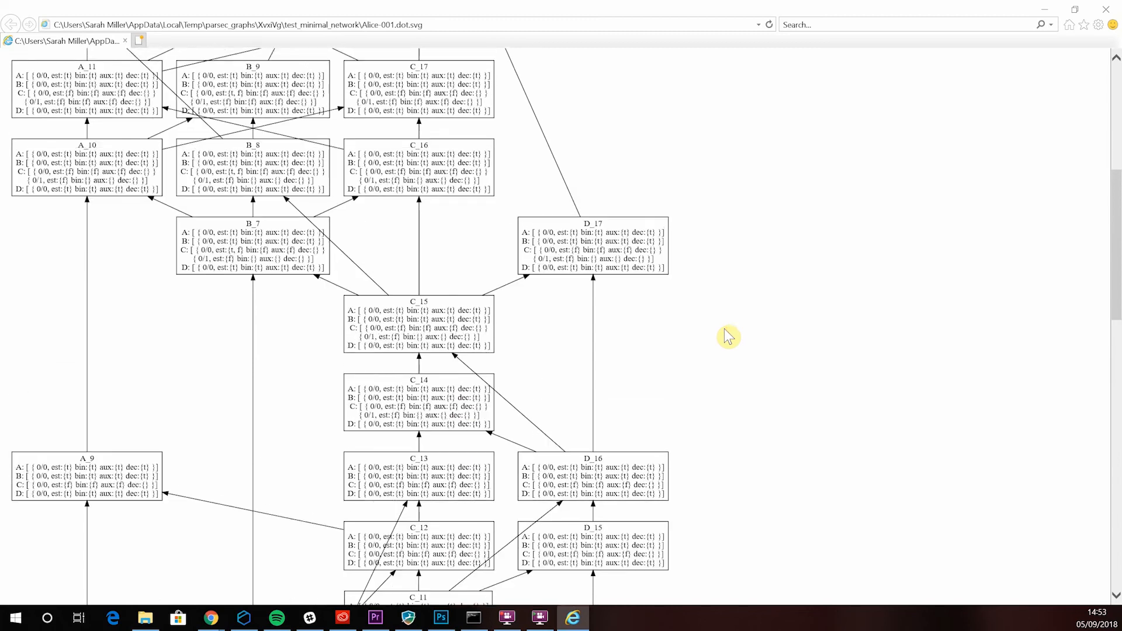
pyautogui.scroll(1, 728, 335)
pyautogui.scroll(1, 728, 337)
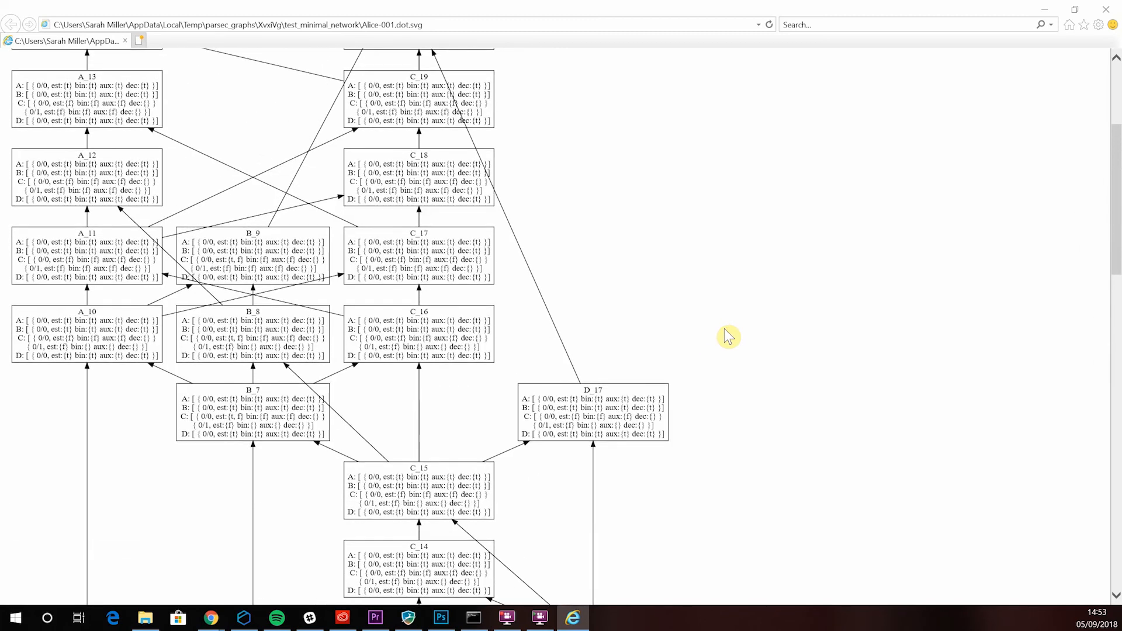
pyautogui.scroll(1, 728, 337)
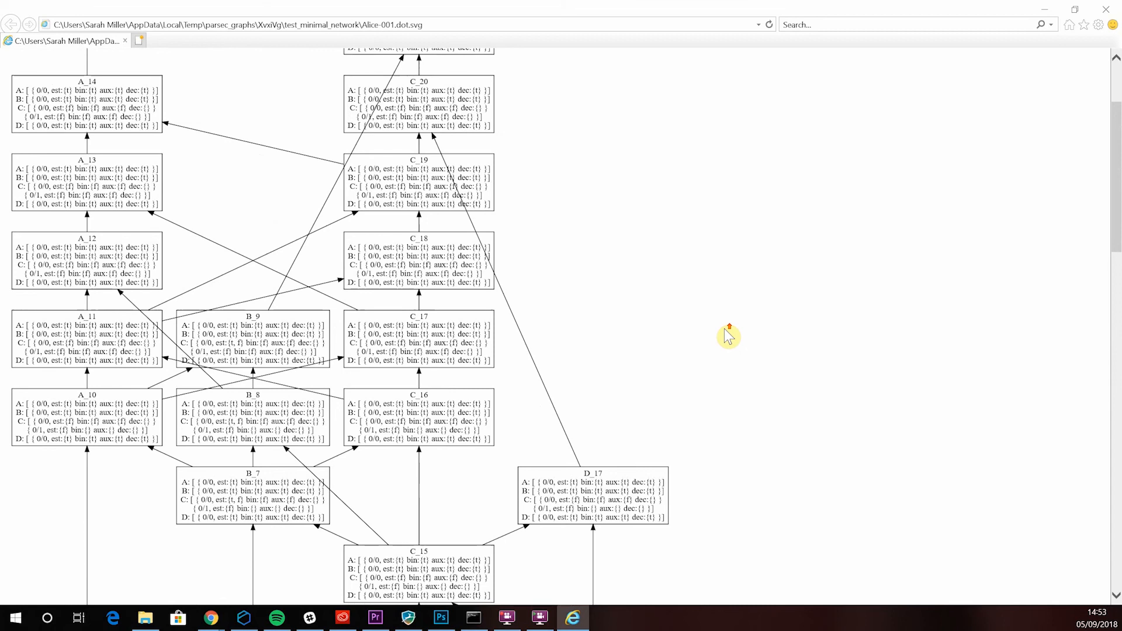
pyautogui.scroll(1, 729, 336)
pyautogui.scroll(1, 728, 336)
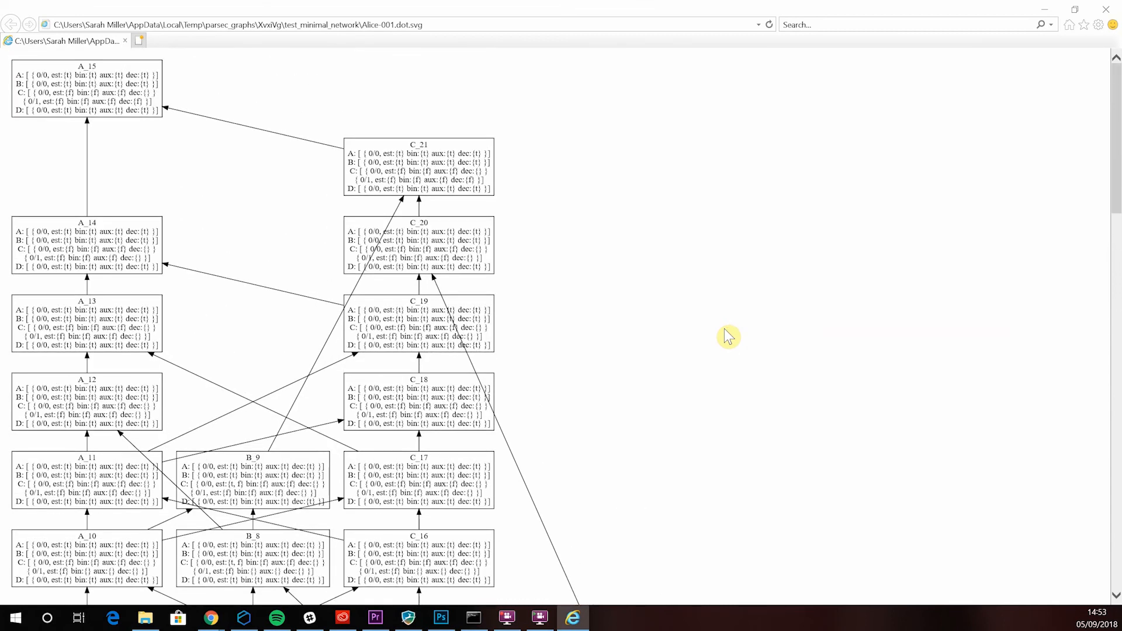